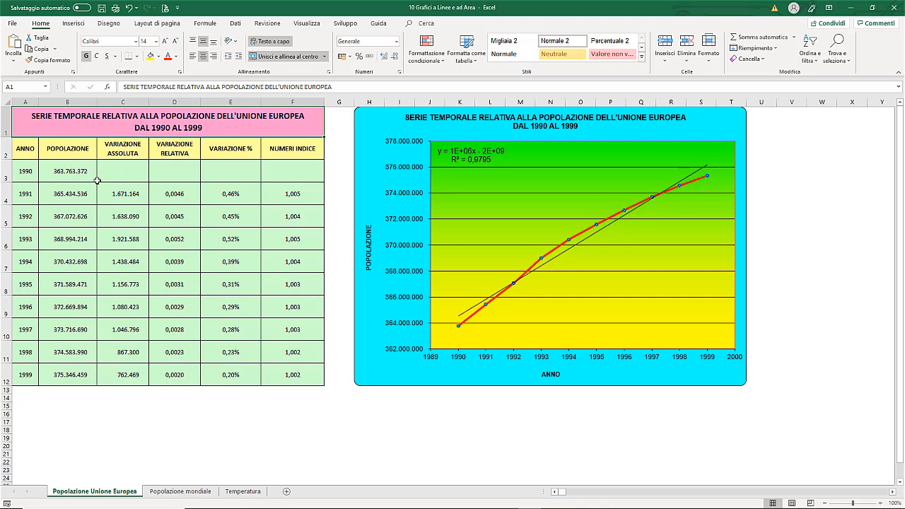
Select the ANNO and POPOLAZIONE data in A2:B12, and review the available line and area chart types and the recommended charts.
{"action": "left_click_drag", "start_coordinate": [22, 148], "coordinate": [48, 371]}
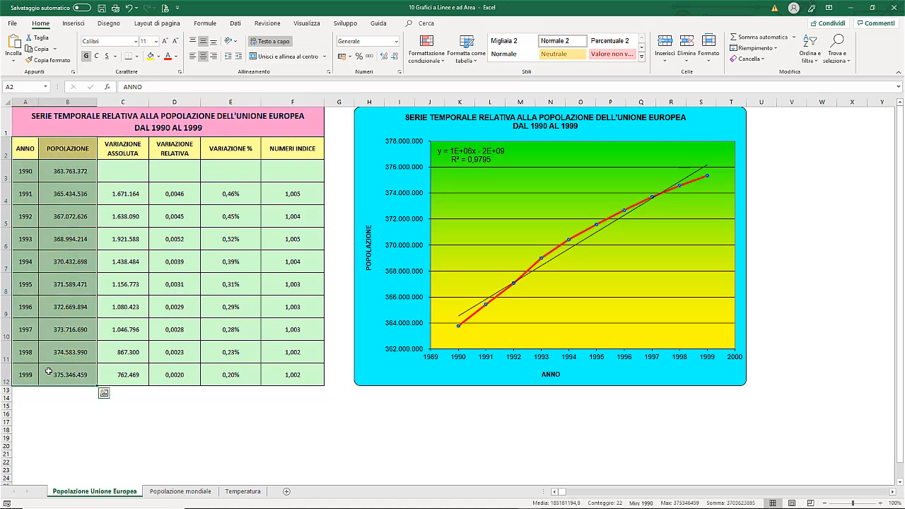
{"action": "left_click", "coordinate": [73, 25]}
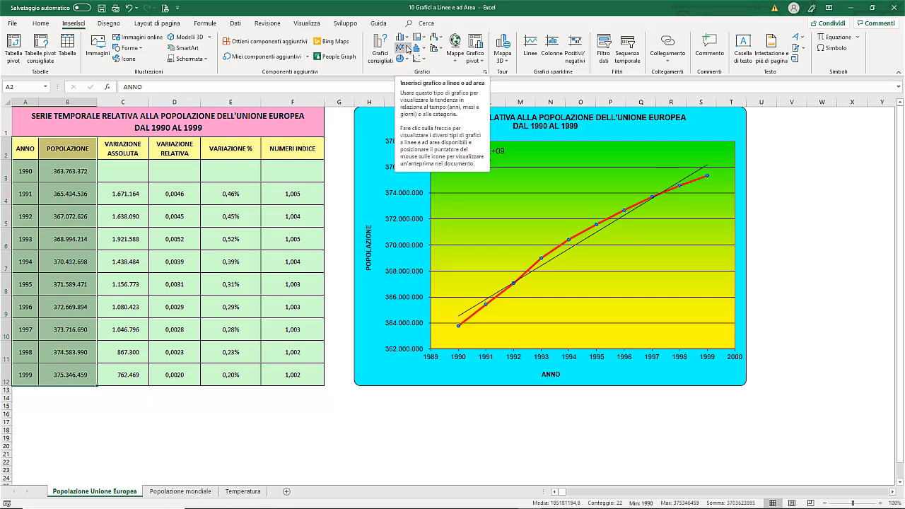
{"action": "left_click", "coordinate": [408, 48]}
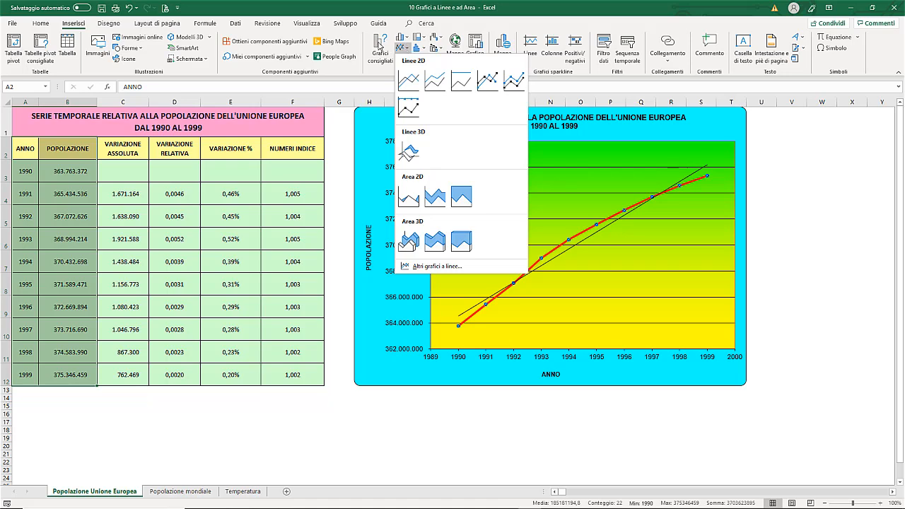
{"action": "left_click", "coordinate": [379, 46]}
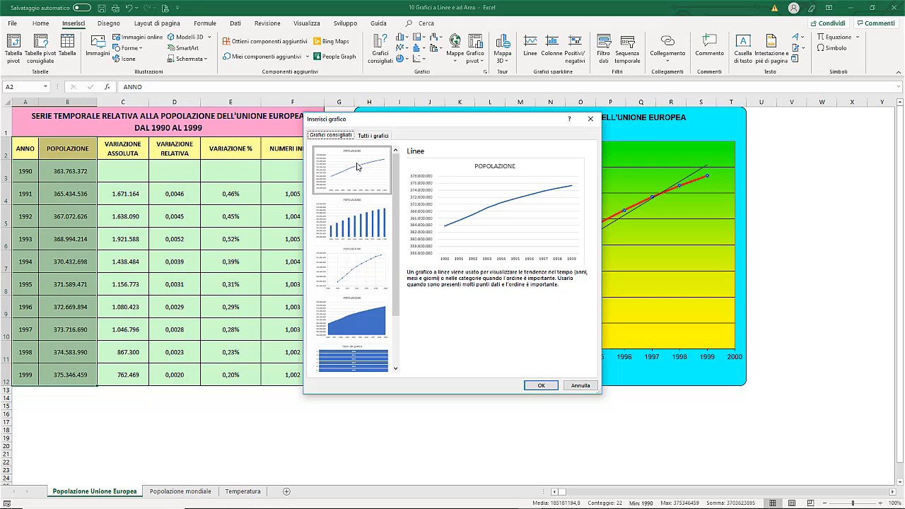
{"action": "left_click", "coordinate": [580, 385]}
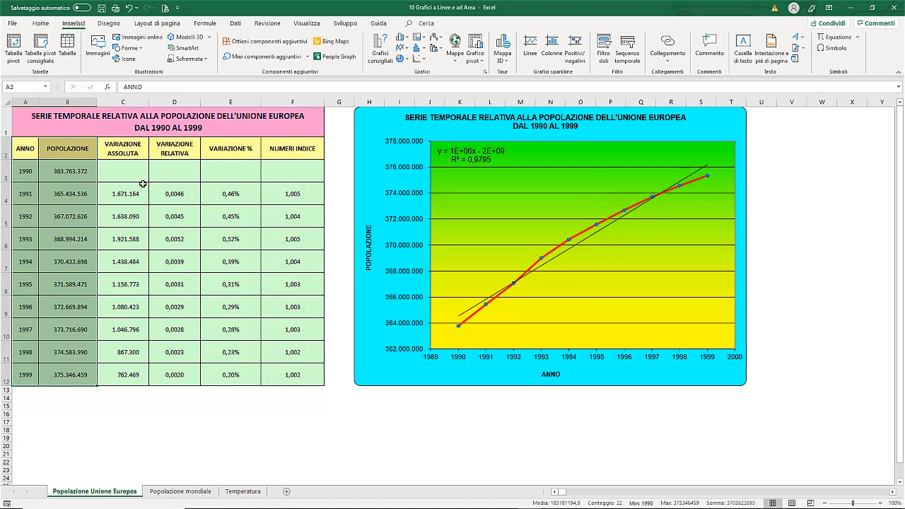
Insert a line chart of the selected year and population data through Quick Analysis, and delete it.
{"action": "key", "text": "ctrl+q"}
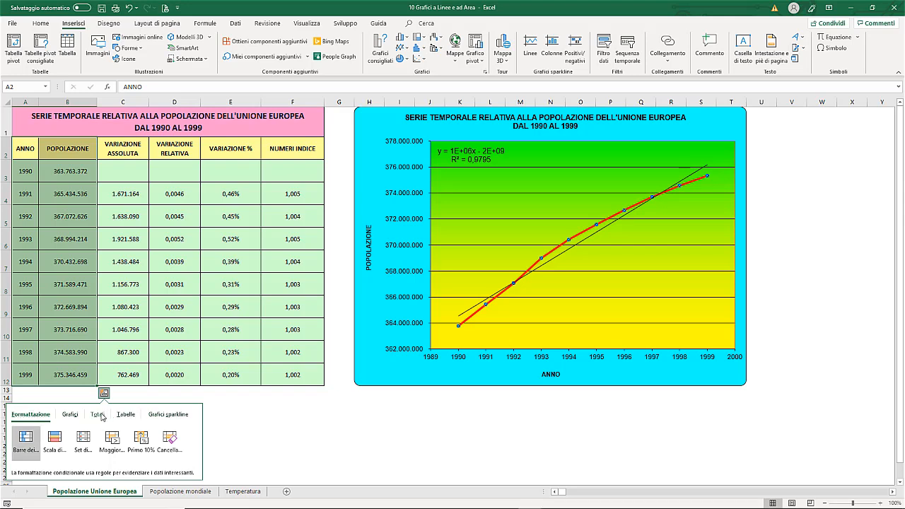
{"action": "left_click", "coordinate": [98, 416]}
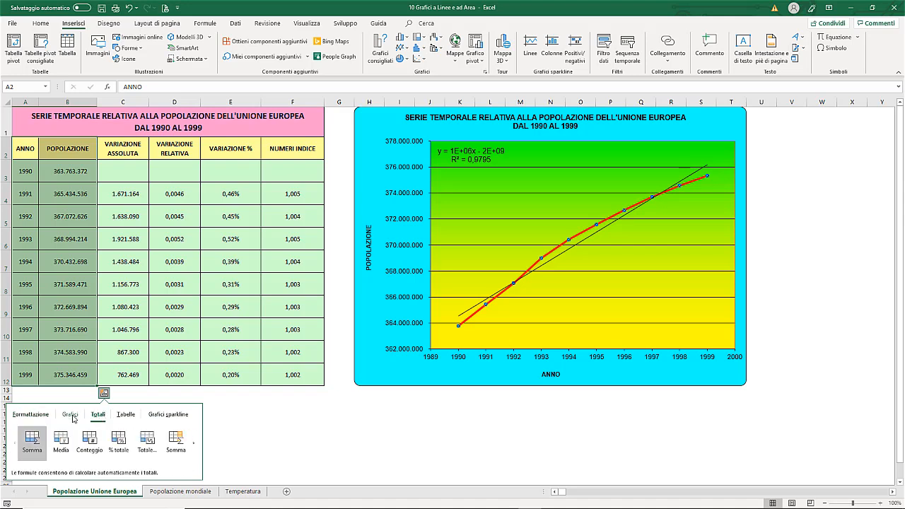
{"action": "left_click", "coordinate": [72, 416]}
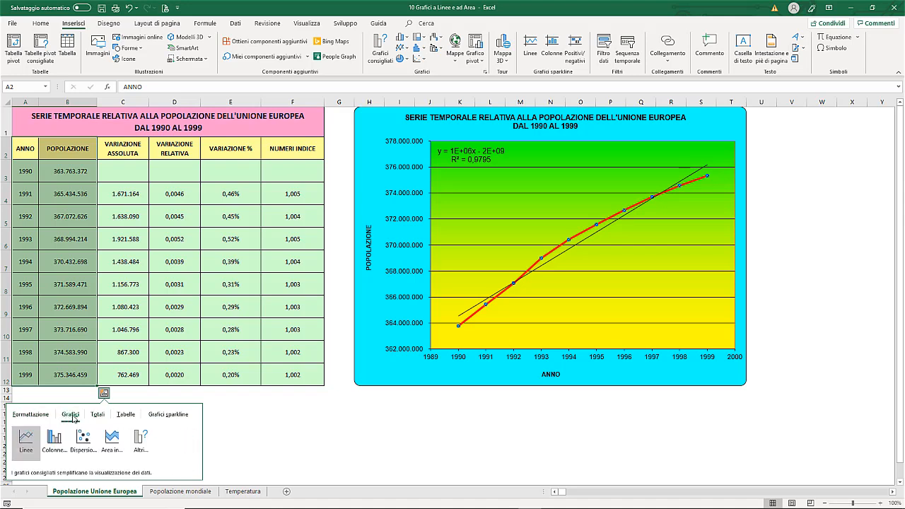
{"action": "left_click", "coordinate": [25, 441]}
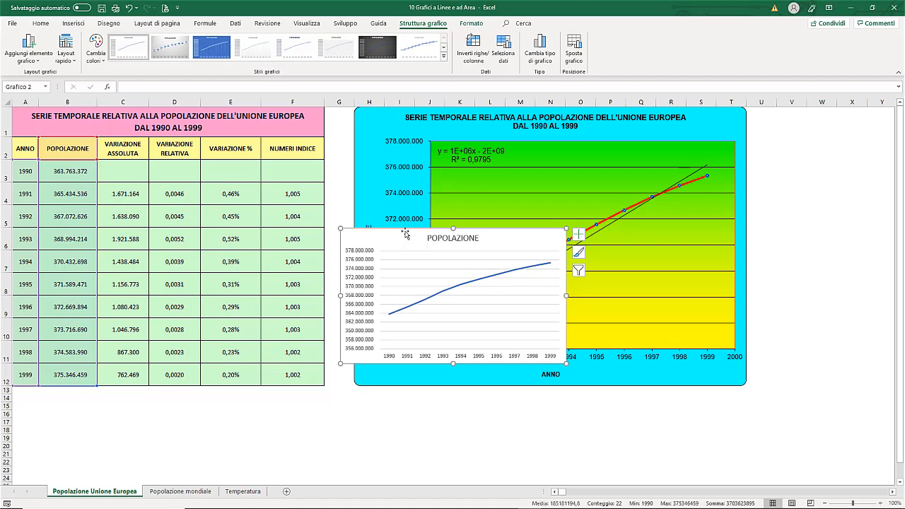
{"action": "key", "text": "Delete"}
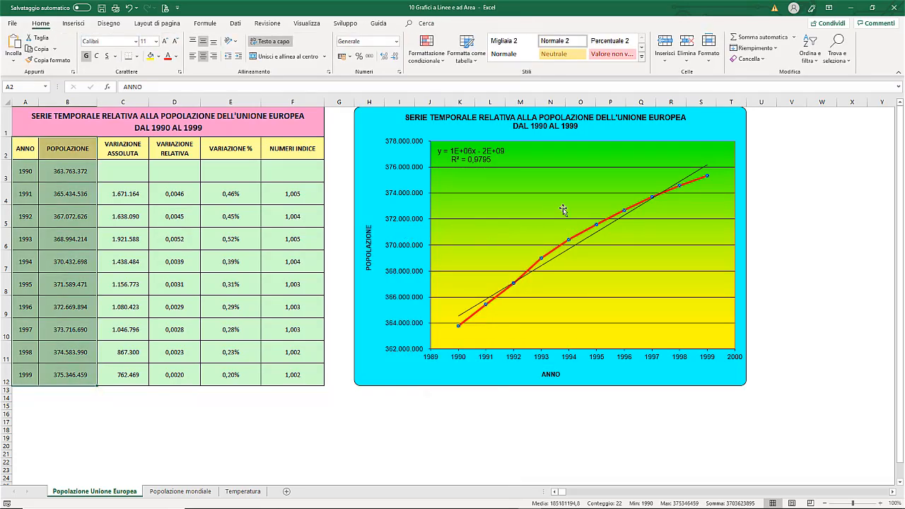
Preview the quick layouts, chart styles and colour palettes available for the formatted EU population chart.
{"action": "left_click", "coordinate": [718, 128]}
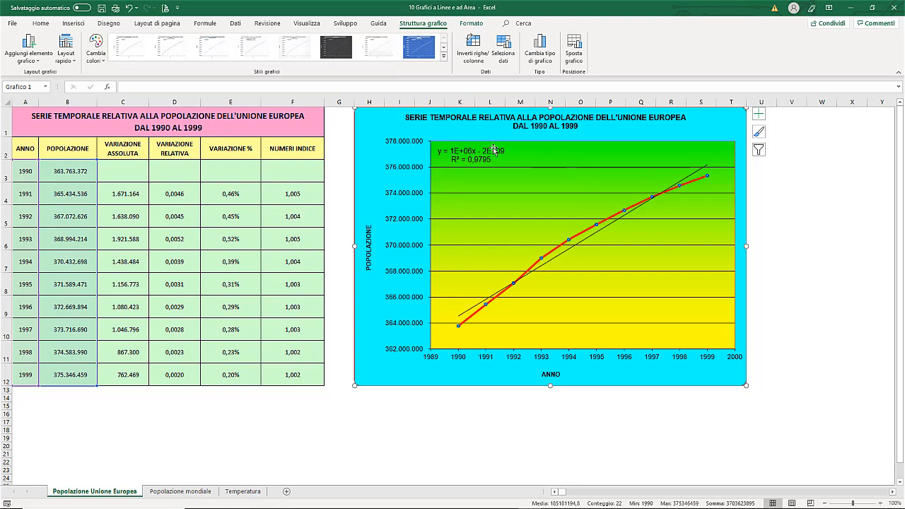
{"action": "left_click", "coordinate": [66, 58]}
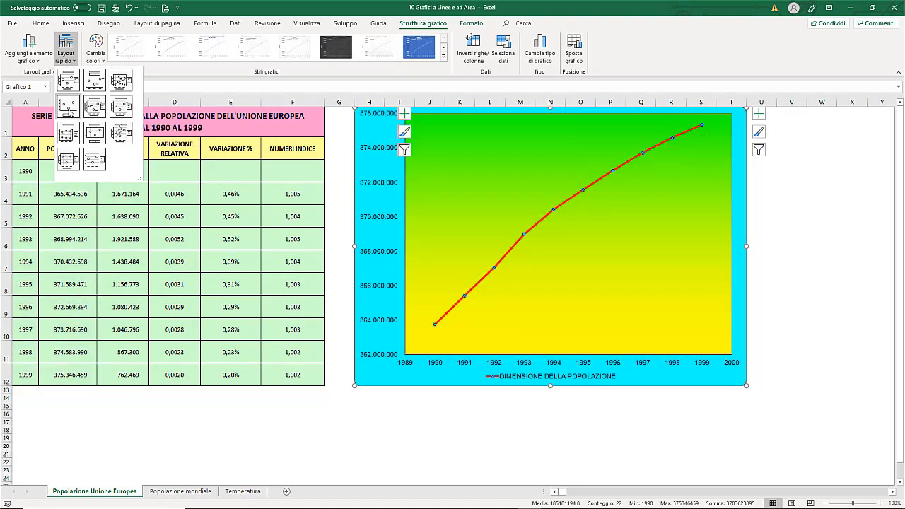
{"action": "left_click", "coordinate": [66, 49]}
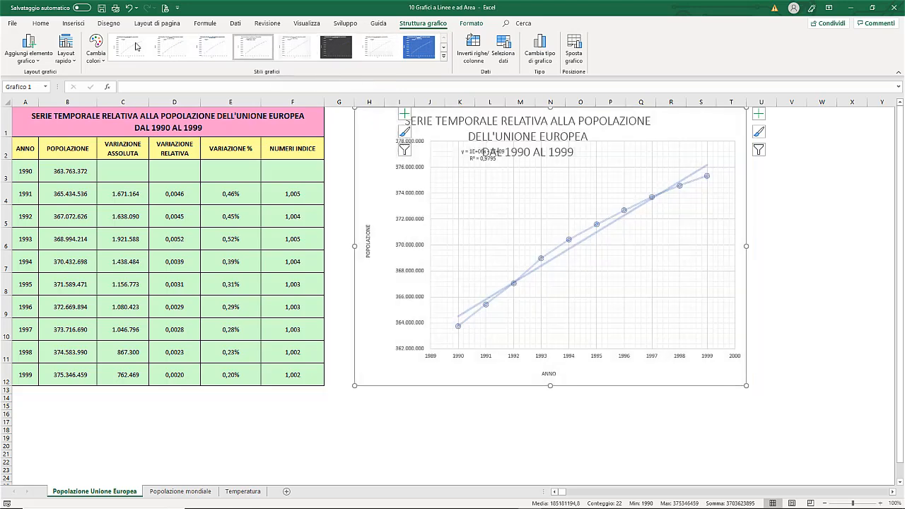
{"action": "left_click", "coordinate": [101, 61]}
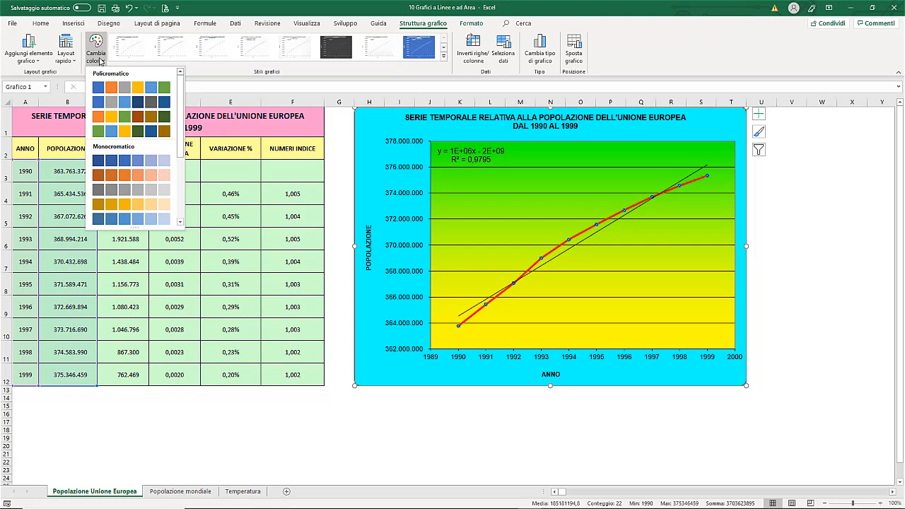
{"action": "left_click", "coordinate": [101, 61]}
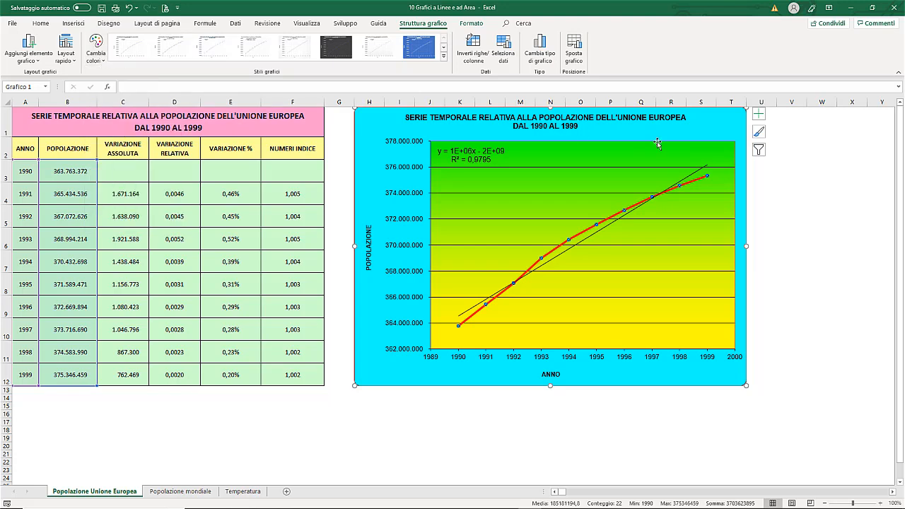
Add a linear trendline to the EU population chart and open its trendline options for formatting.
{"action": "left_click", "coordinate": [760, 115]}
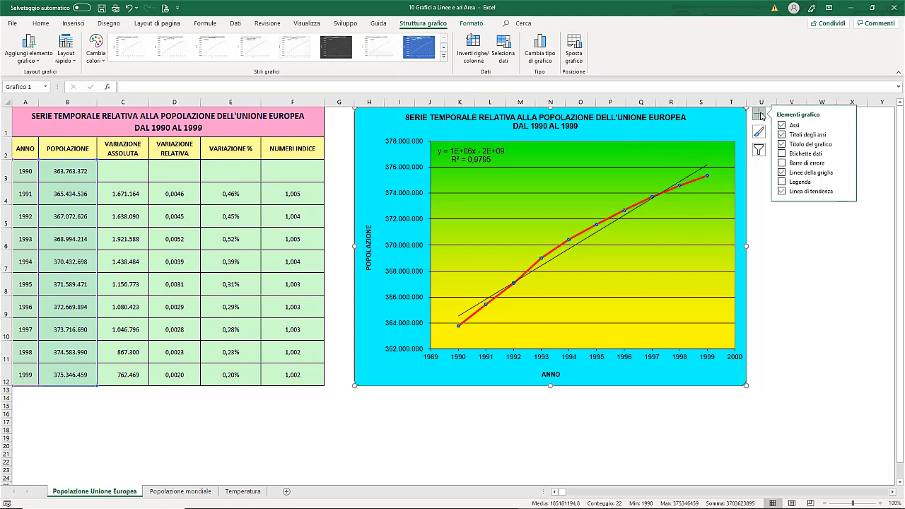
{"action": "left_click", "coordinate": [846, 192]}
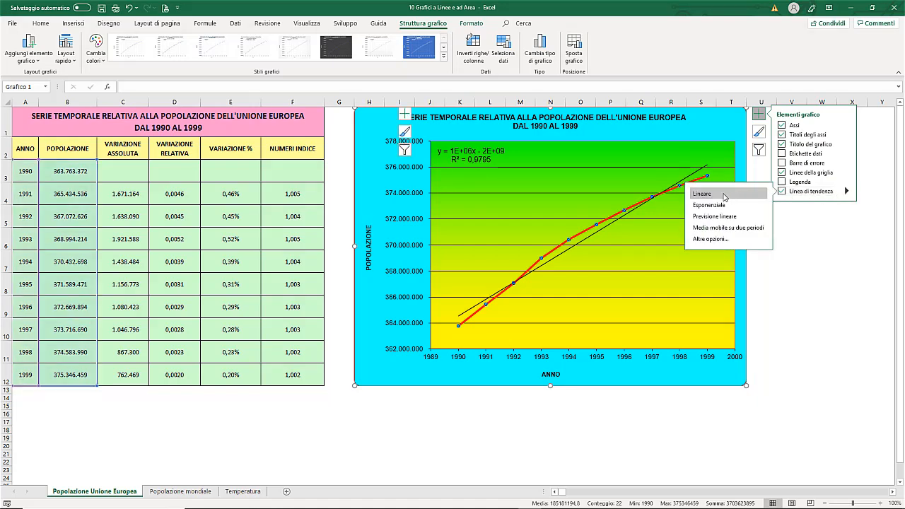
{"action": "left_click", "coordinate": [724, 198]}
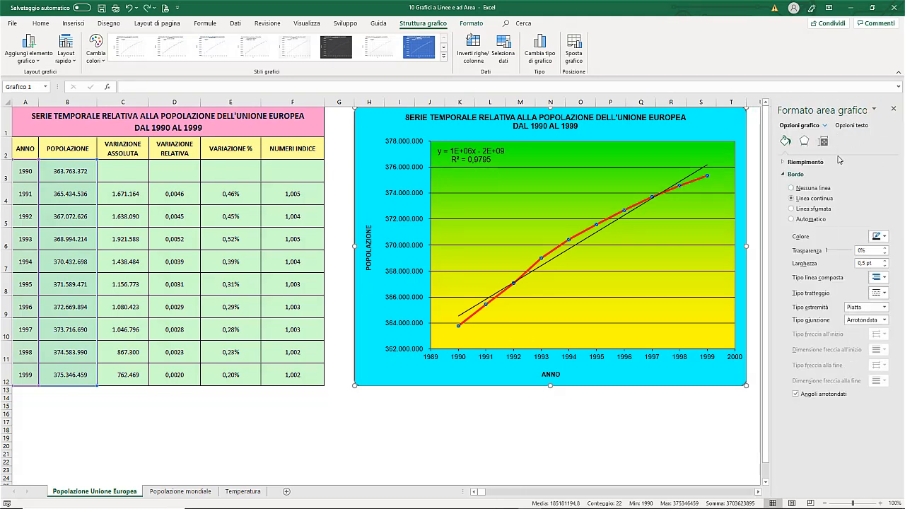
{"action": "left_click", "coordinate": [694, 175]}
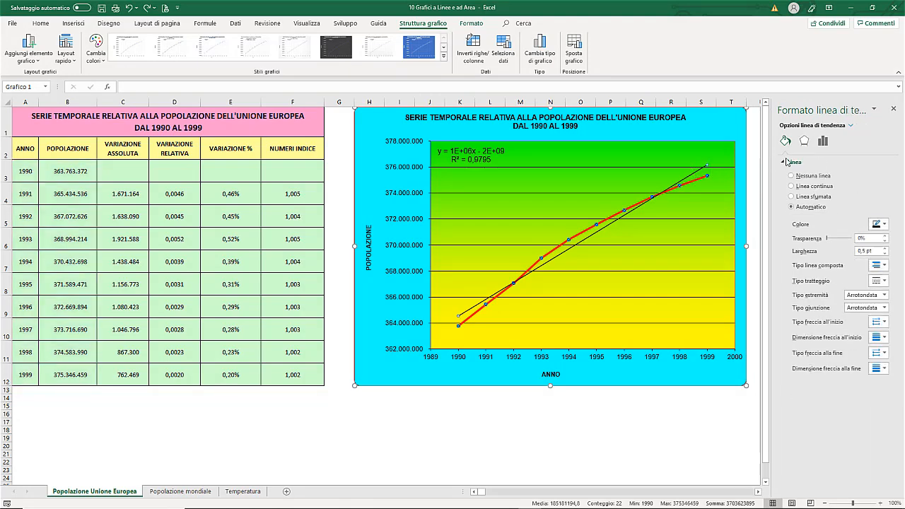
{"action": "left_click", "coordinate": [824, 142]}
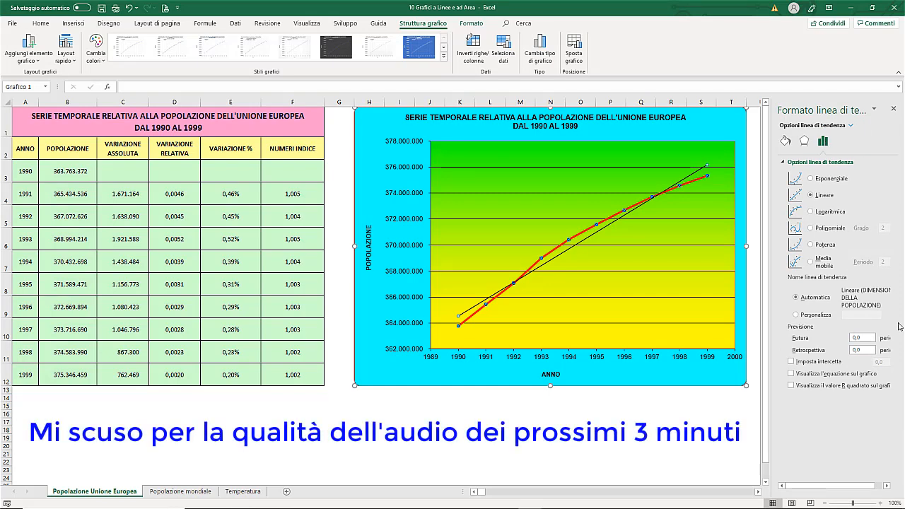
Show the trendline's R-squared value and compare the logarithmic, exponential and power types, ending on a polynomial of degree 2.
{"action": "left_click", "coordinate": [792, 386]}
{"action": "left_click", "coordinate": [811, 212]}
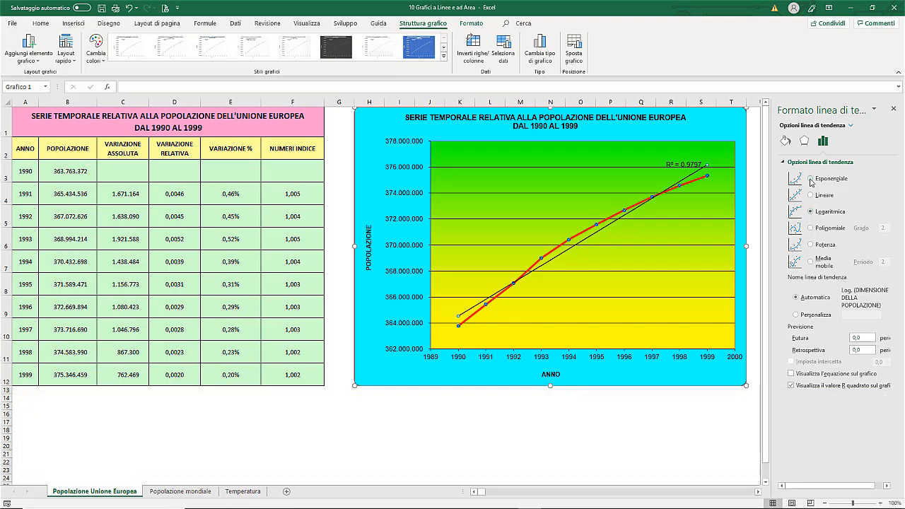
{"action": "left_click", "coordinate": [811, 180]}
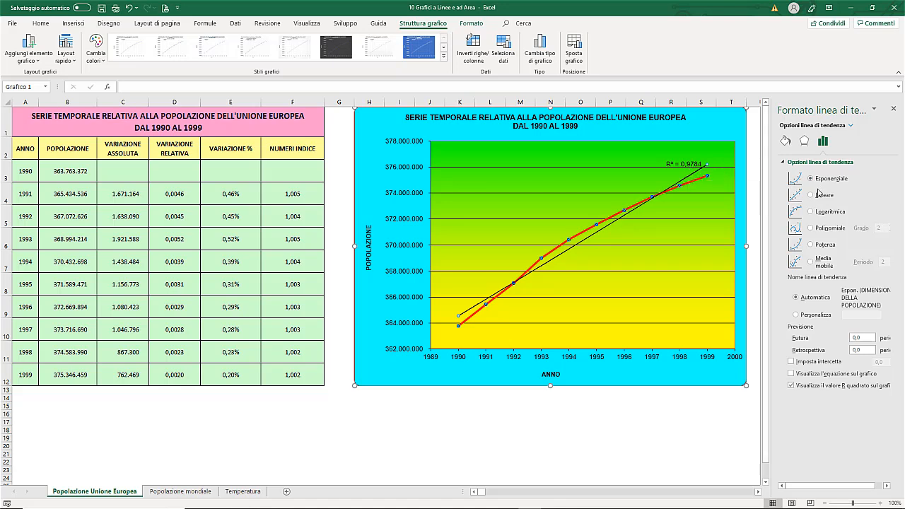
{"action": "left_click", "coordinate": [812, 244]}
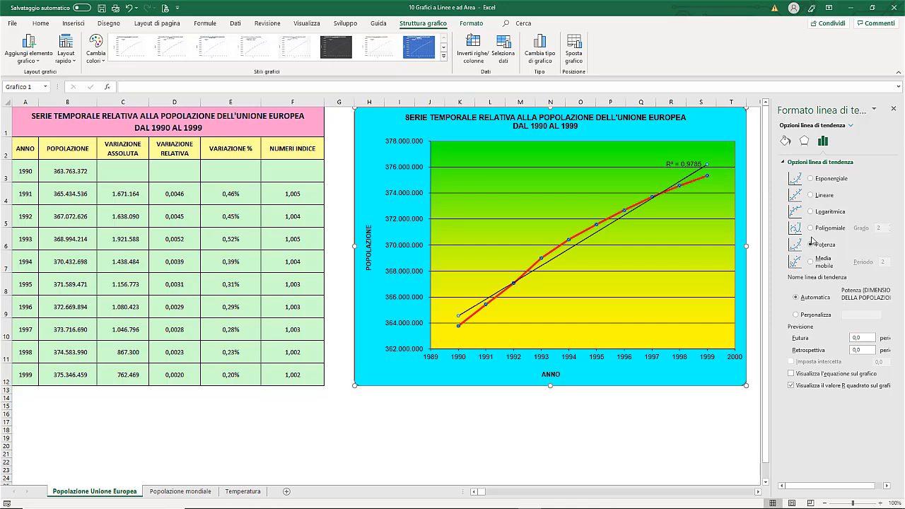
{"action": "left_click", "coordinate": [812, 228]}
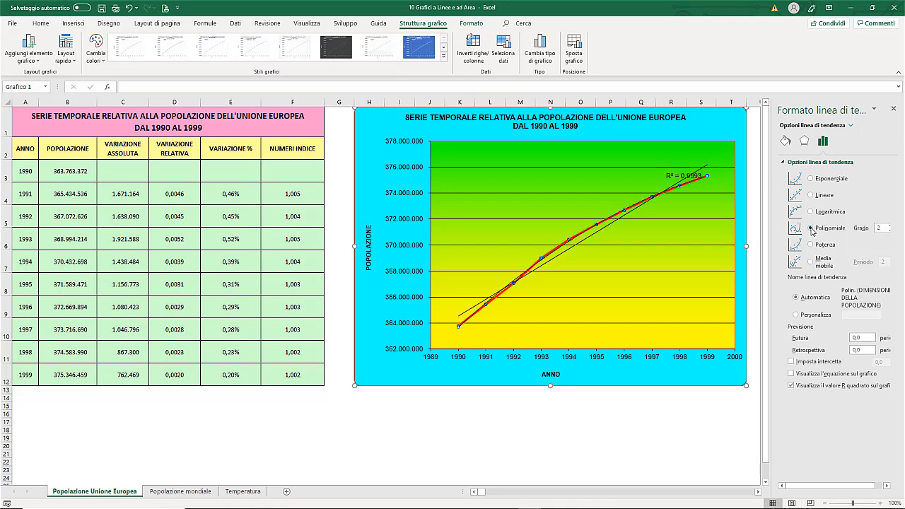
Move the R-squared label above the curves, and keep only the polynomial trendline with its equation displayed on the chart.
{"action": "left_click", "coordinate": [683, 177]}
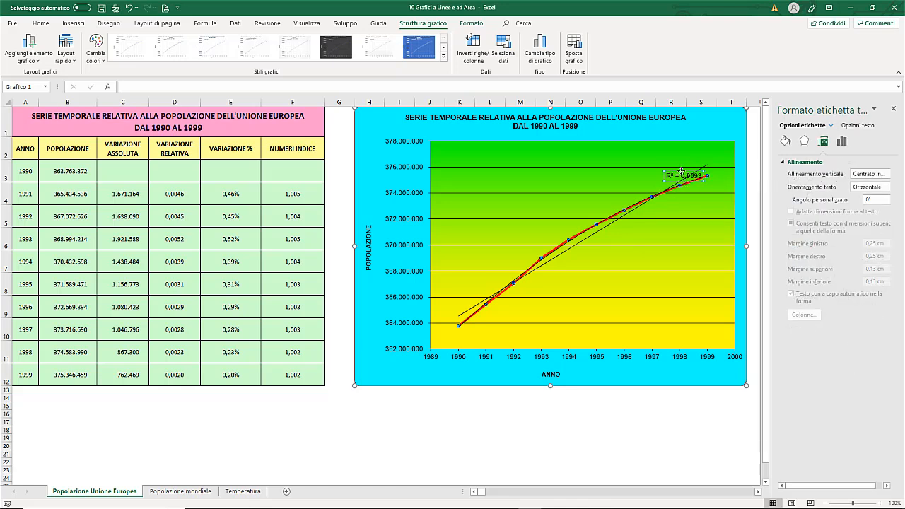
{"action": "left_click_drag", "start_coordinate": [681, 172], "coordinate": [678, 157]}
{"action": "left_click", "coordinate": [691, 180]}
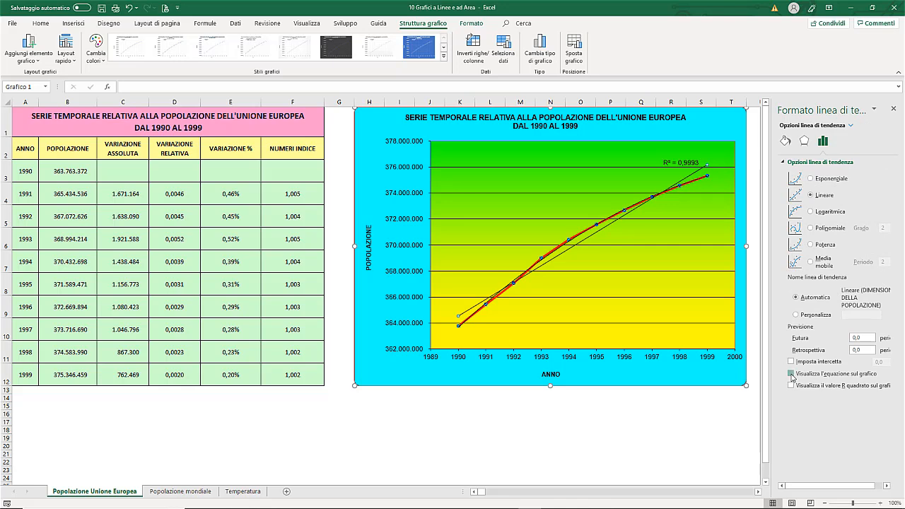
{"action": "left_click", "coordinate": [791, 373]}
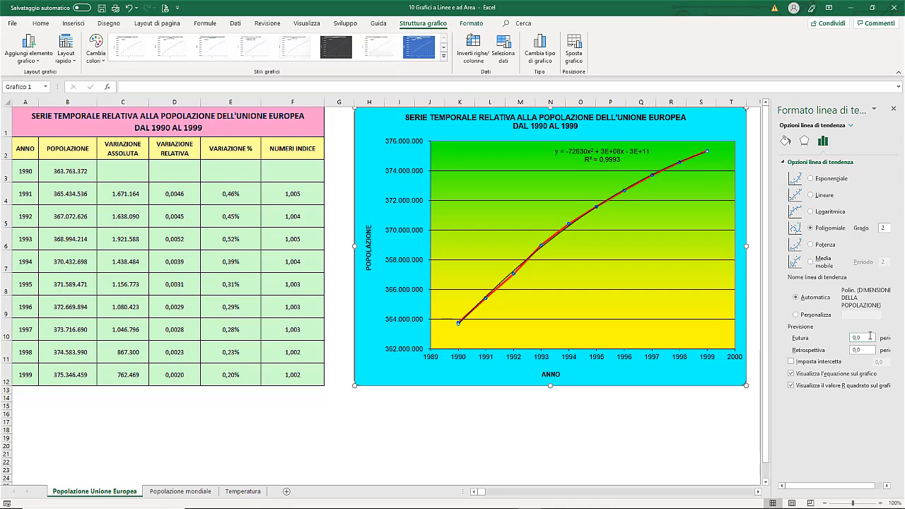
Extend the polynomial trendline with a future forecast of 3 periods.
{"action": "left_click", "coordinate": [871, 337]}
{"action": "type", "text": "3"}
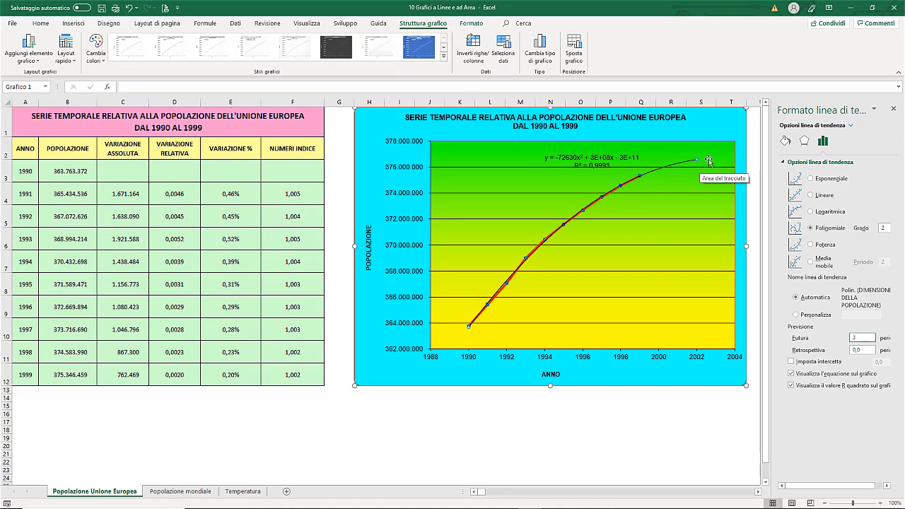
{"action": "left_click", "coordinate": [867, 351]}
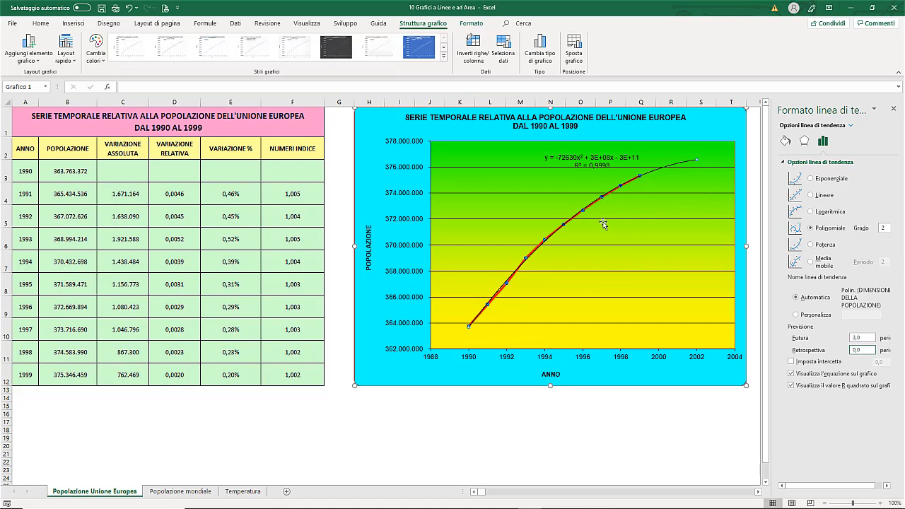
{"action": "mouse_move", "coordinate": [786, 170]}
{"action": "left_mouse_down"}
{"action": "mouse_move", "coordinate": [807, 273]}
{"action": "mouse_move", "coordinate": [790, 202]}
{"action": "left_mouse_up"}
{"action": "left_click", "coordinate": [884, 228]}
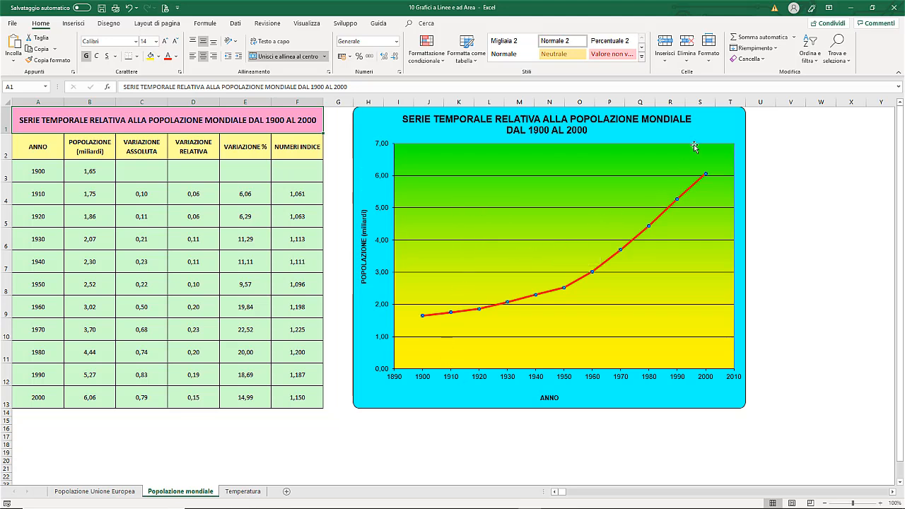
Add a linear trendline to the world population chart and open its trendline options.
{"action": "left_click", "coordinate": [709, 126]}
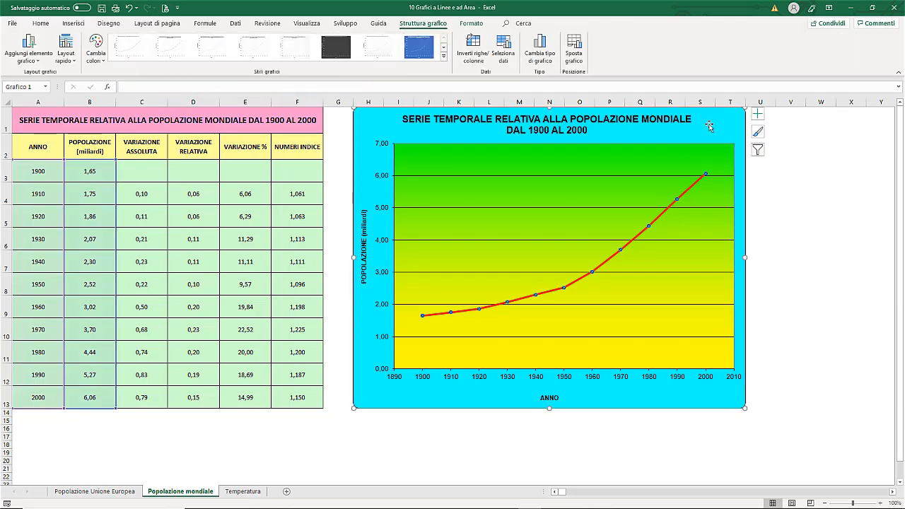
{"action": "left_click", "coordinate": [757, 114]}
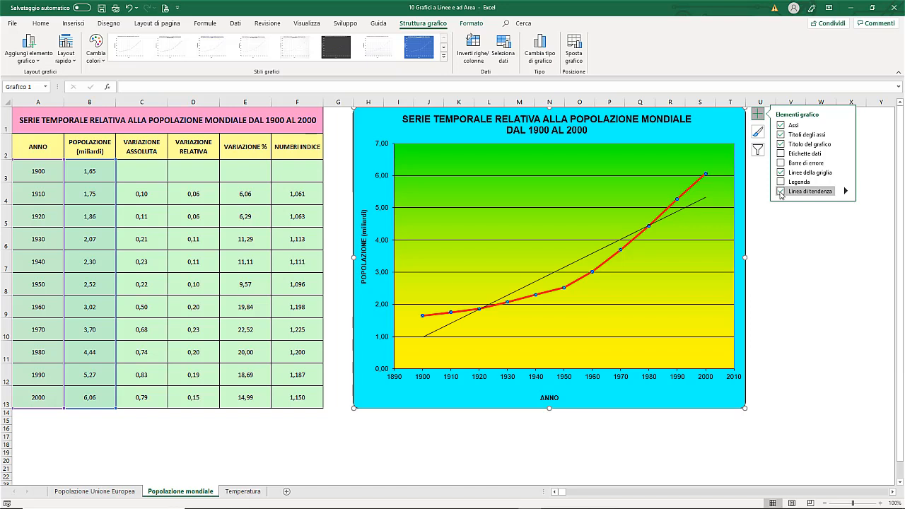
{"action": "double_click", "coordinate": [698, 203]}
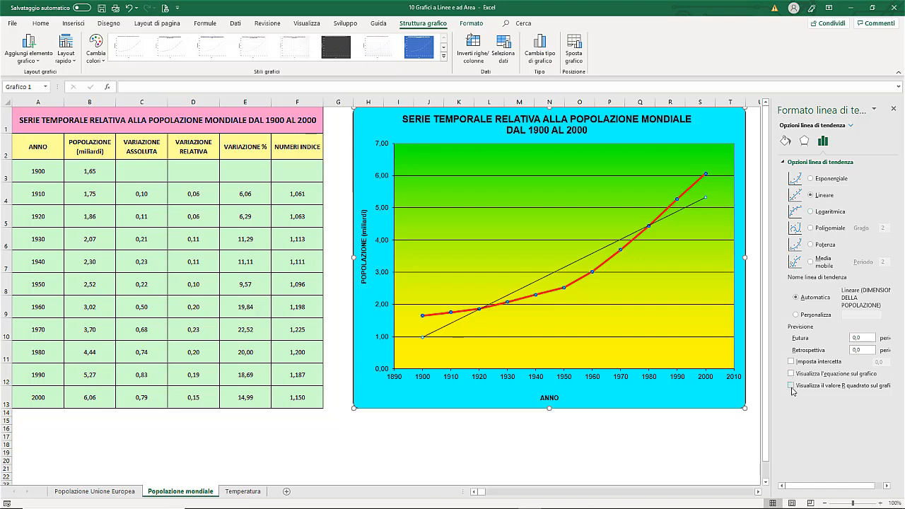
Show the linear trendline's R-squared value on the chart and move its label clear of the curves.
{"action": "left_click", "coordinate": [792, 386]}
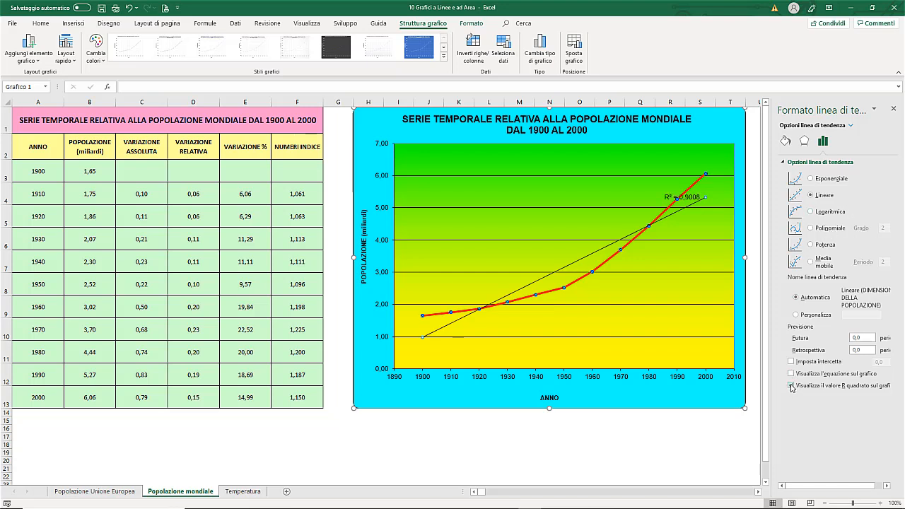
{"action": "left_click", "coordinate": [695, 198]}
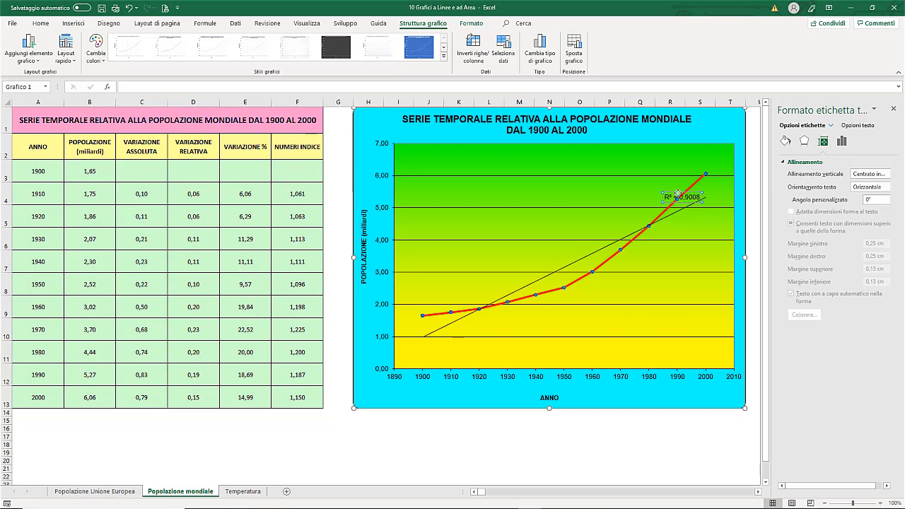
{"action": "left_click_drag", "start_coordinate": [628, 174], "coordinate": [559, 205]}
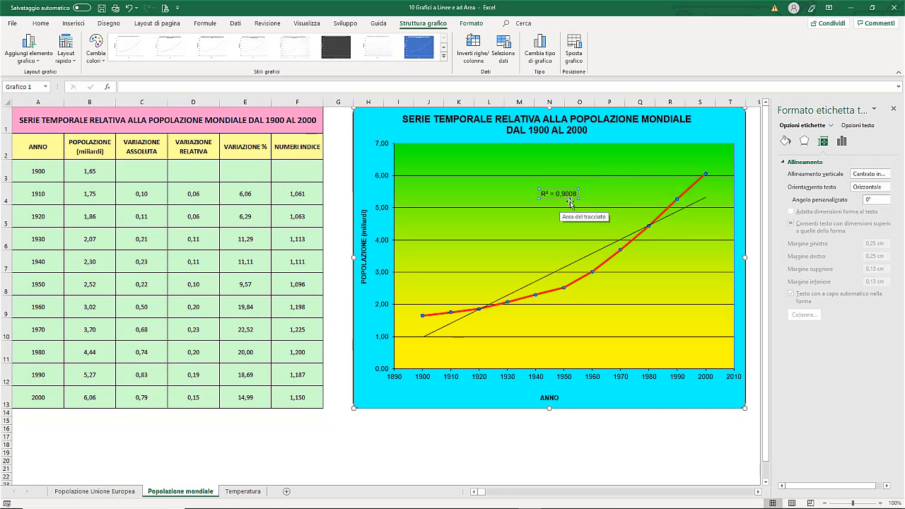
Compare the exponential and power trendline types, then settle on a polynomial trendline of degree 6.
{"action": "left_click", "coordinate": [673, 216]}
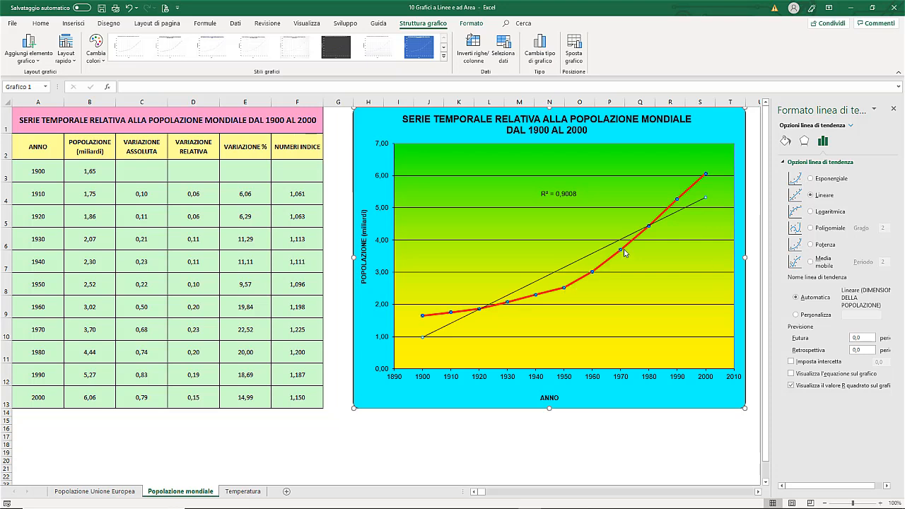
{"action": "mouse_move", "coordinate": [709, 177]}
{"action": "left_click", "coordinate": [811, 179]}
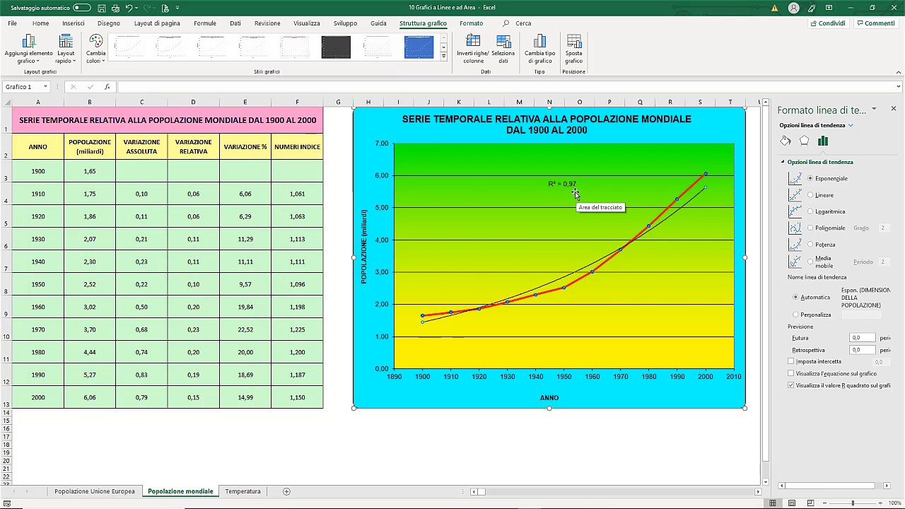
{"action": "left_click", "coordinate": [811, 245]}
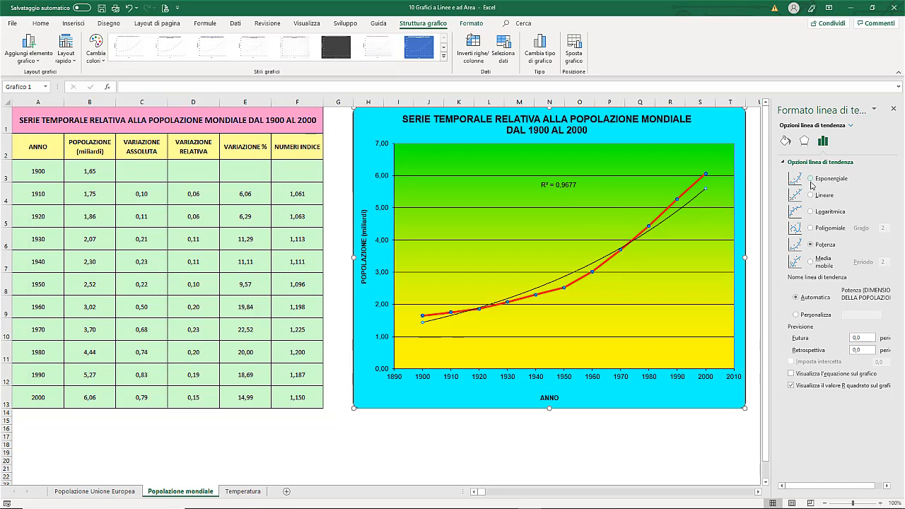
{"action": "left_click", "coordinate": [811, 228]}
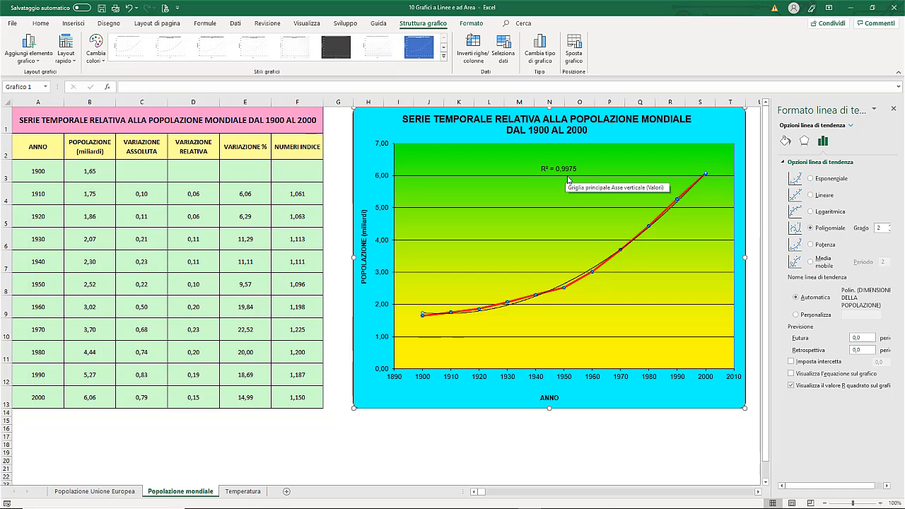
{"action": "left_click", "coordinate": [891, 226]}
{"action": "left_click", "coordinate": [891, 226]}
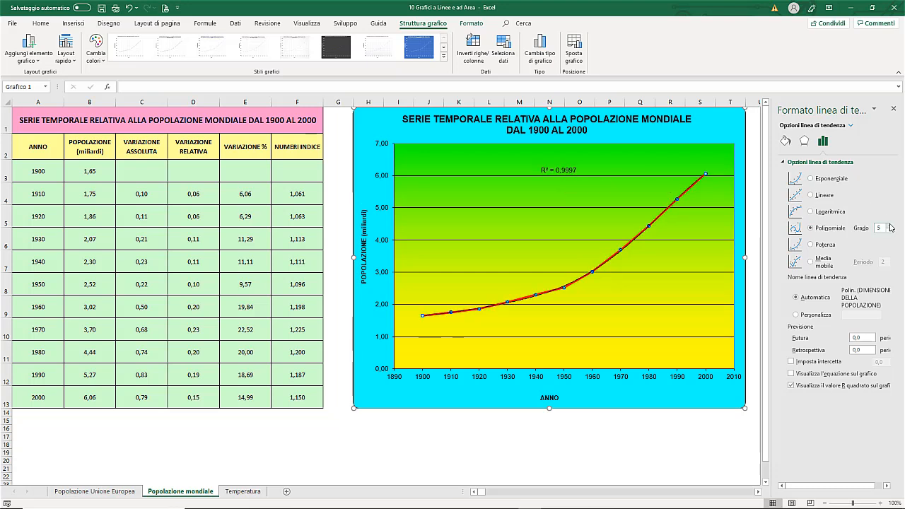
{"action": "left_click", "coordinate": [891, 226]}
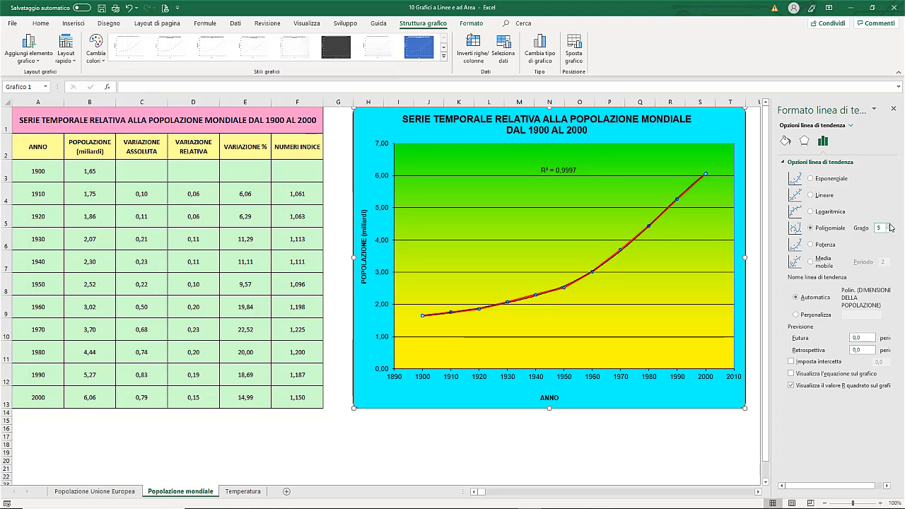
{"action": "left_click", "coordinate": [891, 225]}
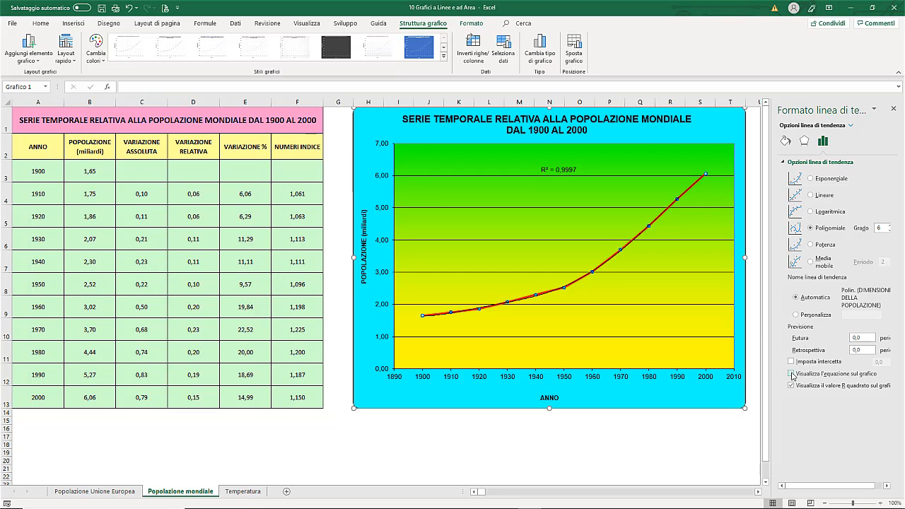
Display the polynomial trendline's equation on the chart and move the combined label above the curve, inside the plot area.
{"action": "left_click", "coordinate": [792, 374]}
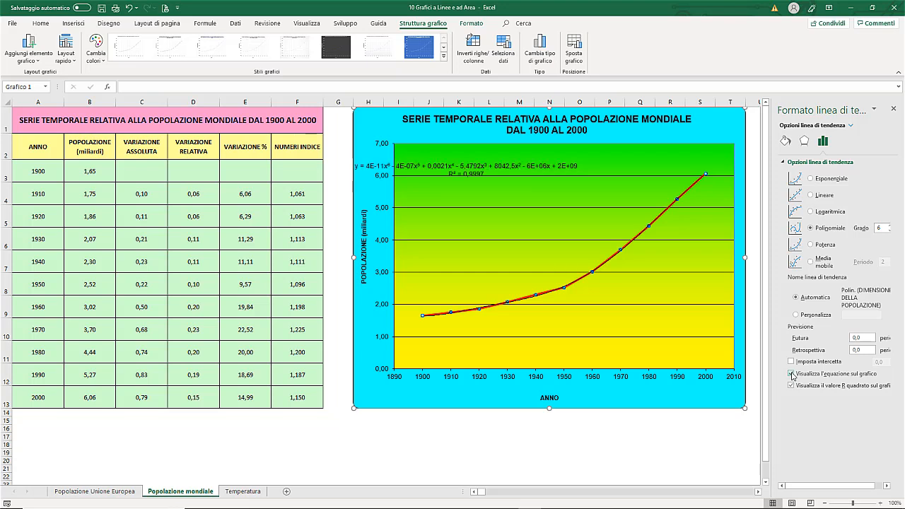
{"action": "left_click", "coordinate": [504, 168]}
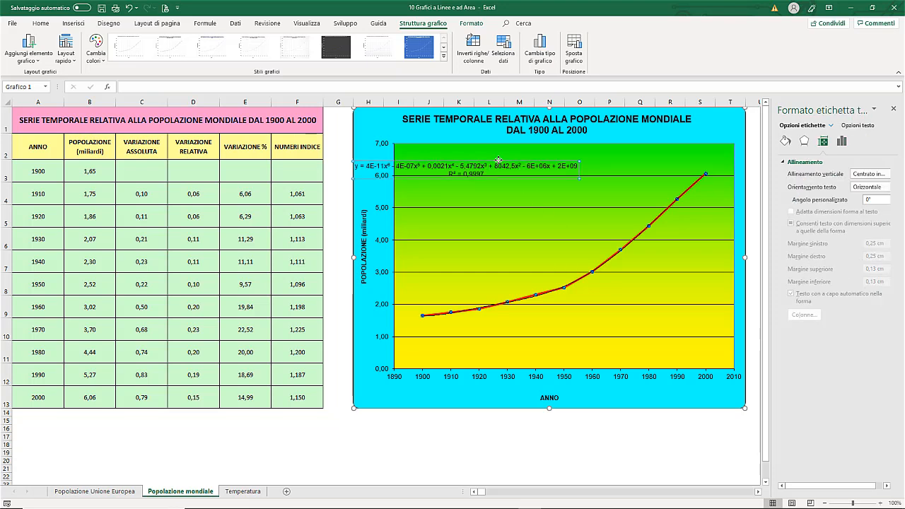
{"action": "left_click_drag", "start_coordinate": [498, 160], "coordinate": [556, 152]}
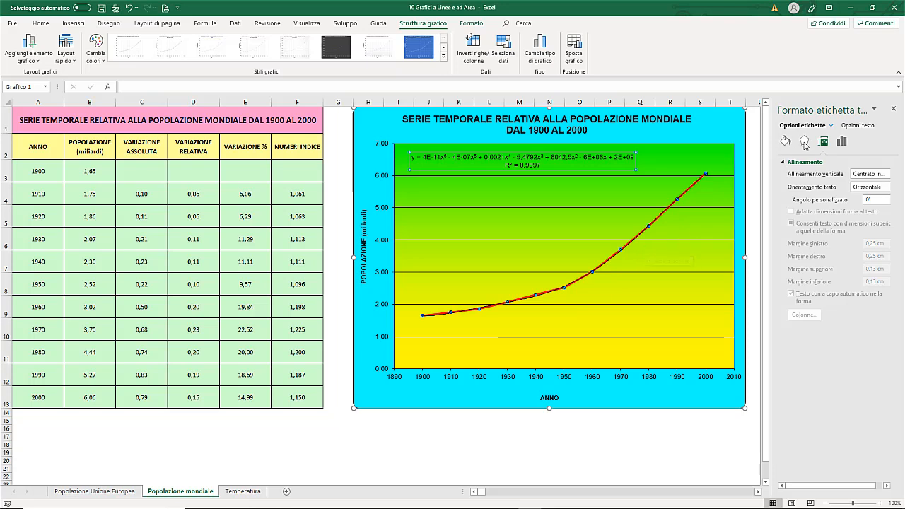
Return to the options of the world population trendline and open its future forecast for editing.
{"action": "left_click", "coordinate": [832, 126]}
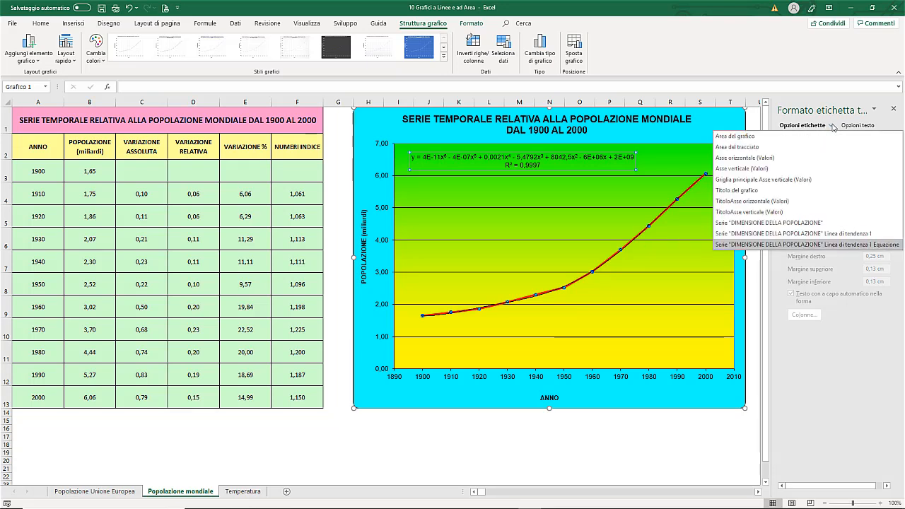
{"action": "left_click", "coordinate": [793, 234]}
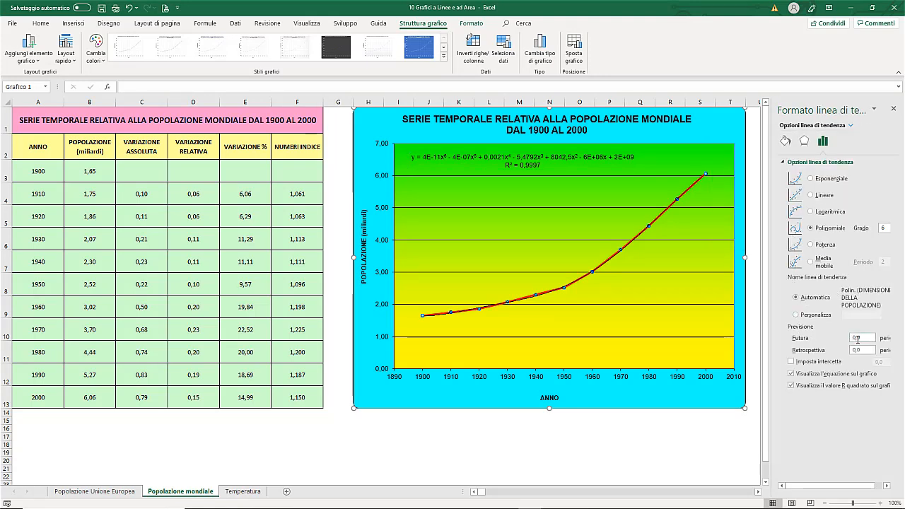
{"action": "double_click", "coordinate": [854, 338]}
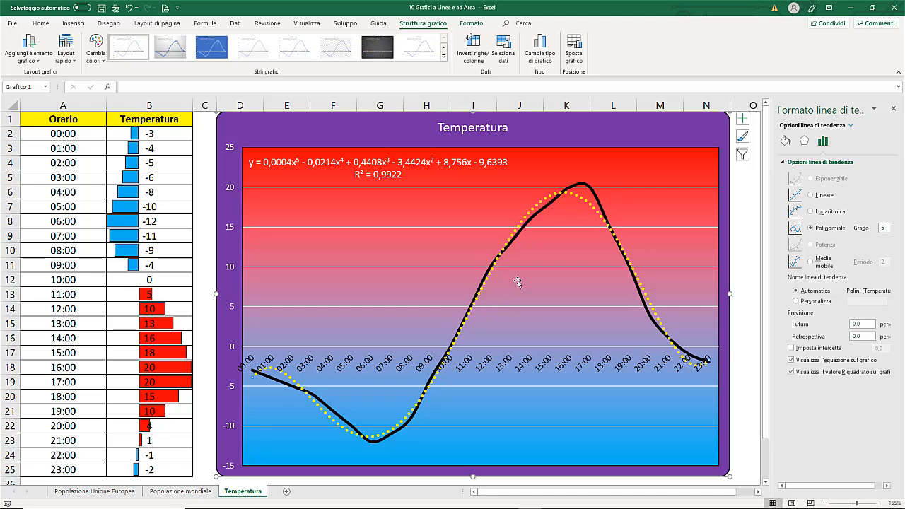
Open the temperature series' line formatting and add drop lines (Linee di proiezione) to the Temperatura chart.
{"action": "left_click", "coordinate": [598, 197]}
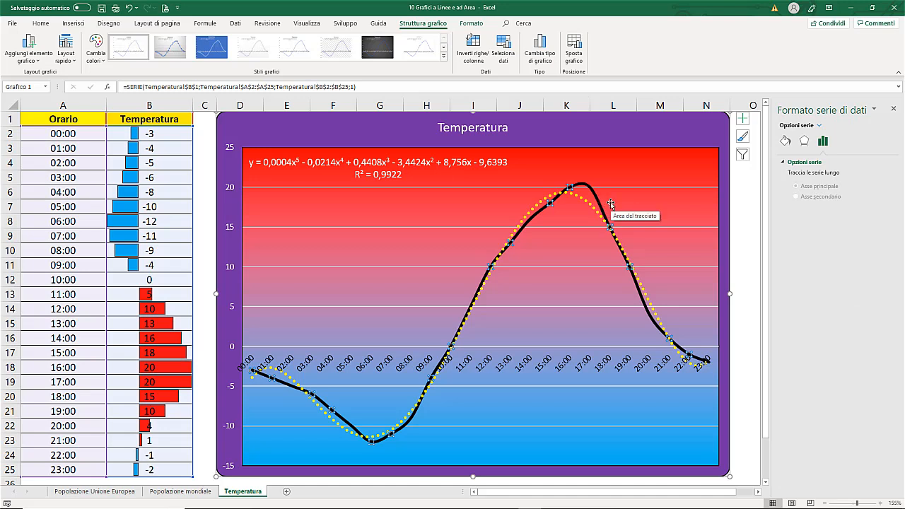
{"action": "left_click", "coordinate": [786, 141]}
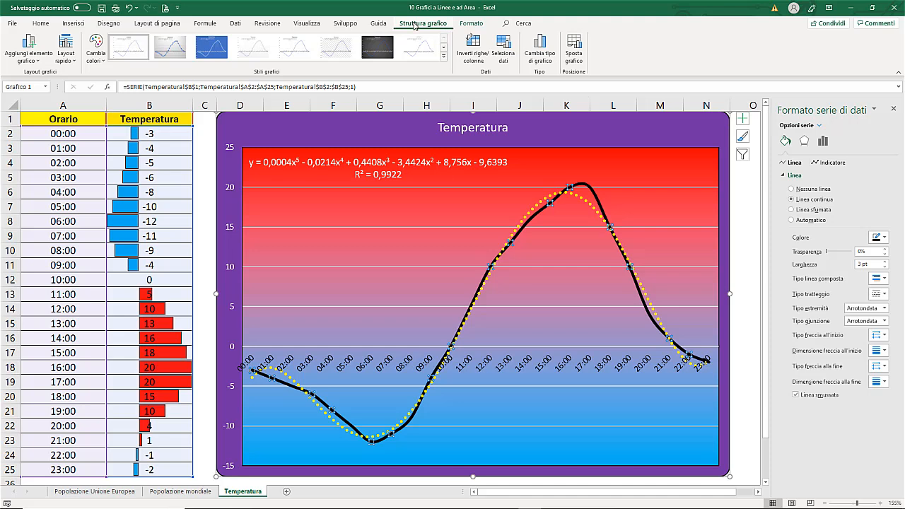
{"action": "left_click", "coordinate": [34, 66]}
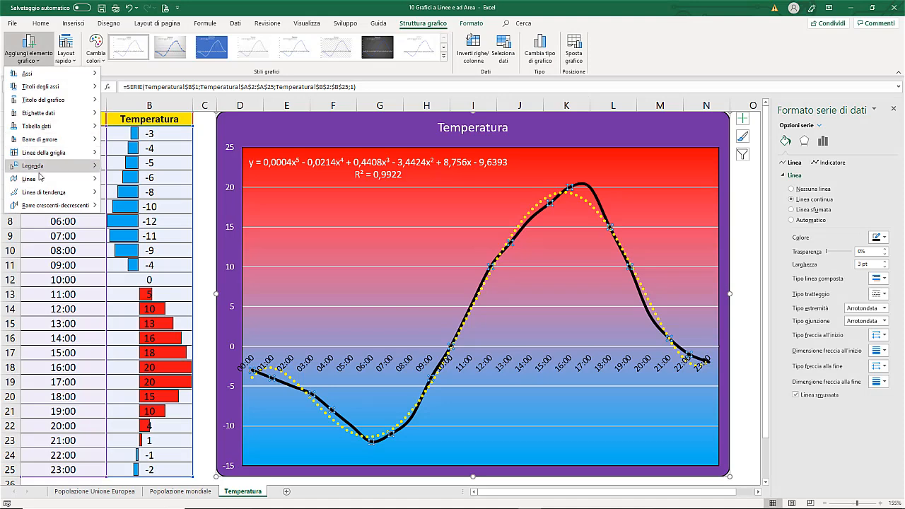
{"action": "mouse_move", "coordinate": [44, 179]}
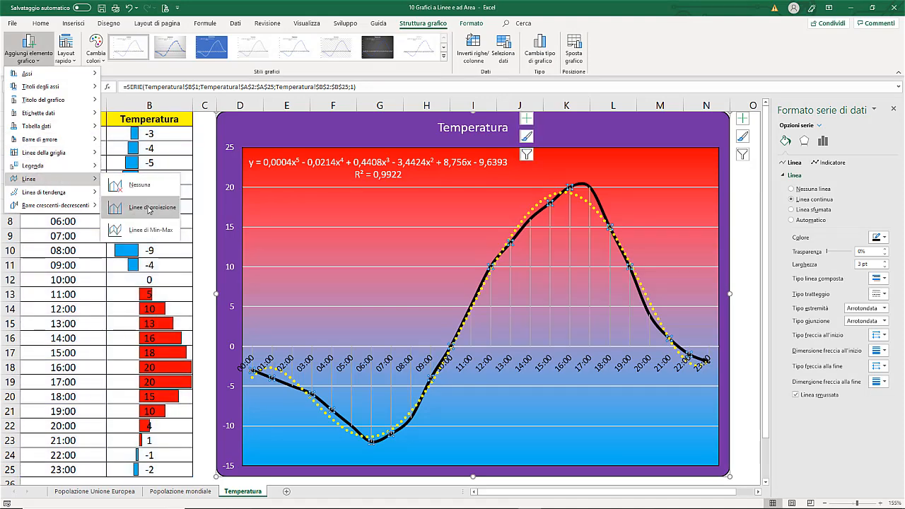
{"action": "left_click", "coordinate": [148, 209]}
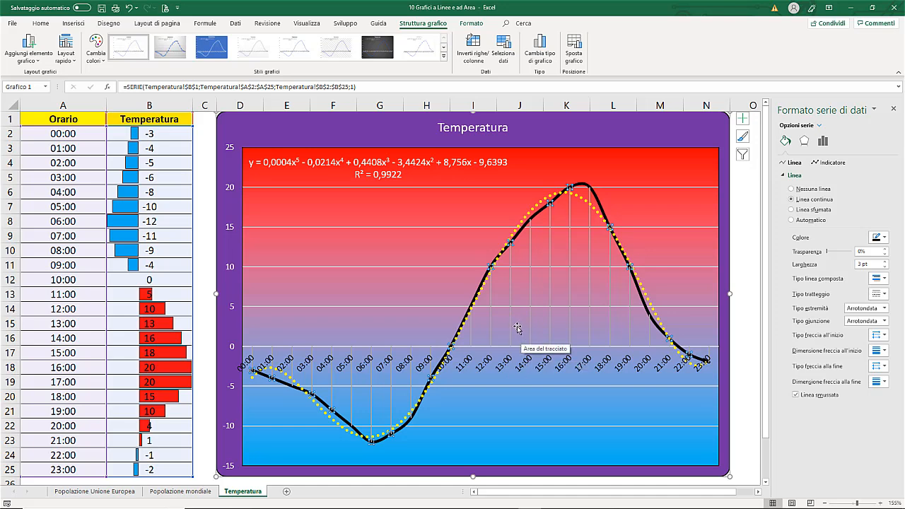
{"action": "left_click", "coordinate": [37, 119]}
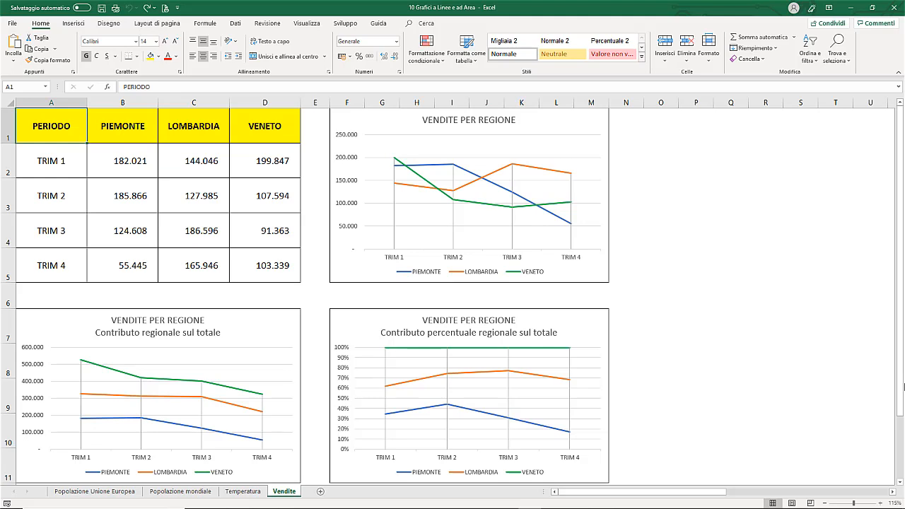
Try the plain Area type on the VENDITE PER REGIONE line chart that has no subtitle, and undo the change.
{"action": "left_click", "coordinate": [575, 120]}
{"action": "left_click", "coordinate": [427, 24]}
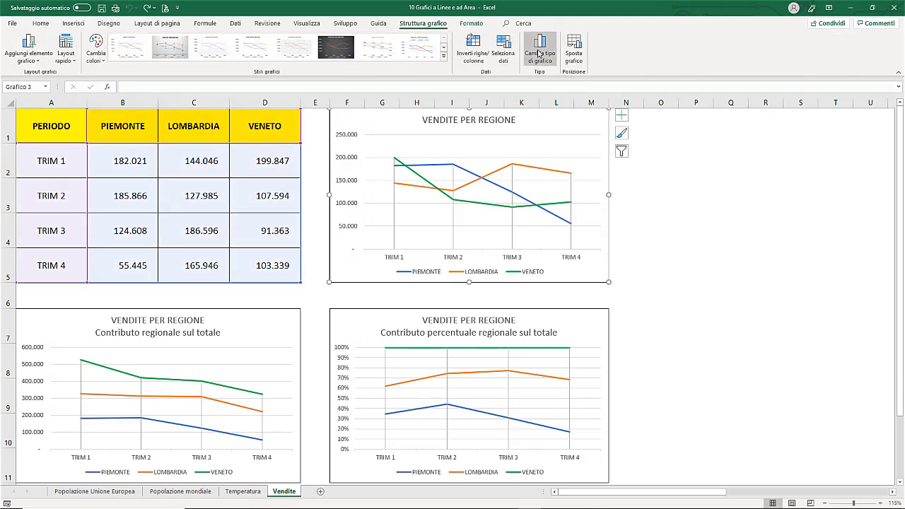
{"action": "left_click", "coordinate": [539, 52]}
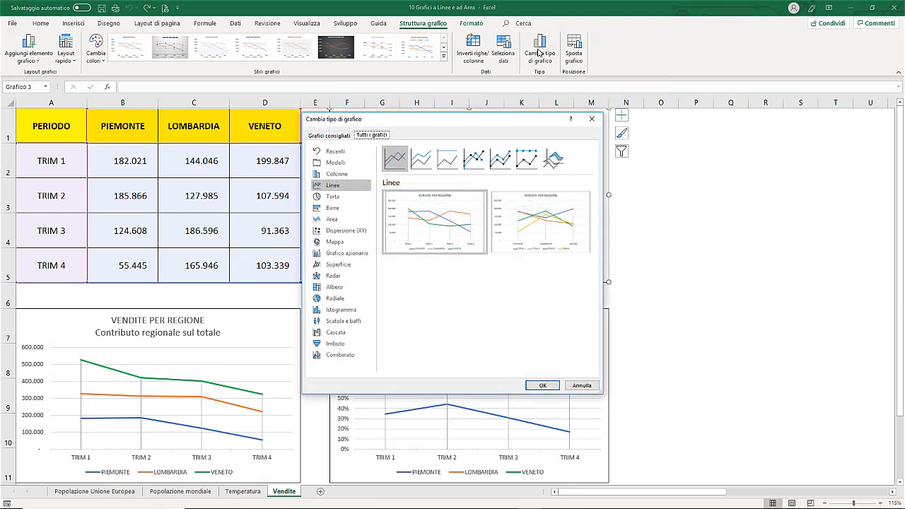
{"action": "left_click", "coordinate": [331, 219]}
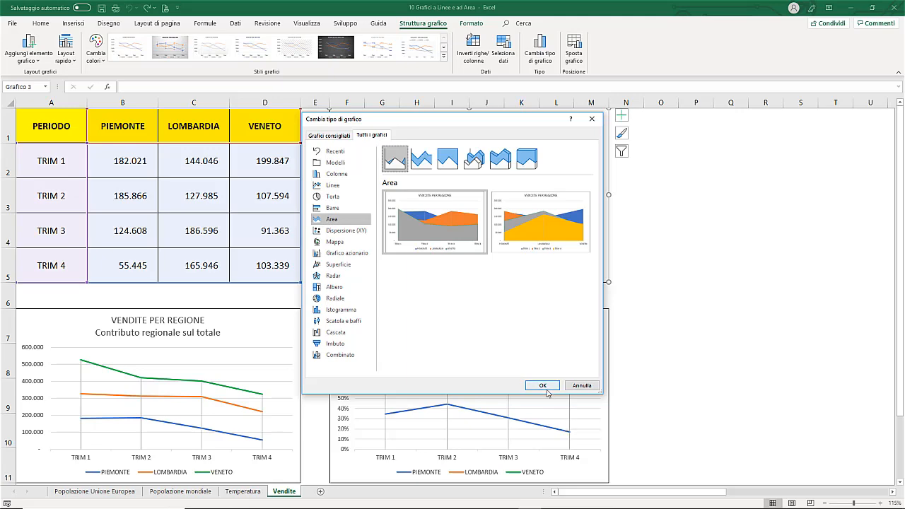
{"action": "left_click", "coordinate": [542, 386]}
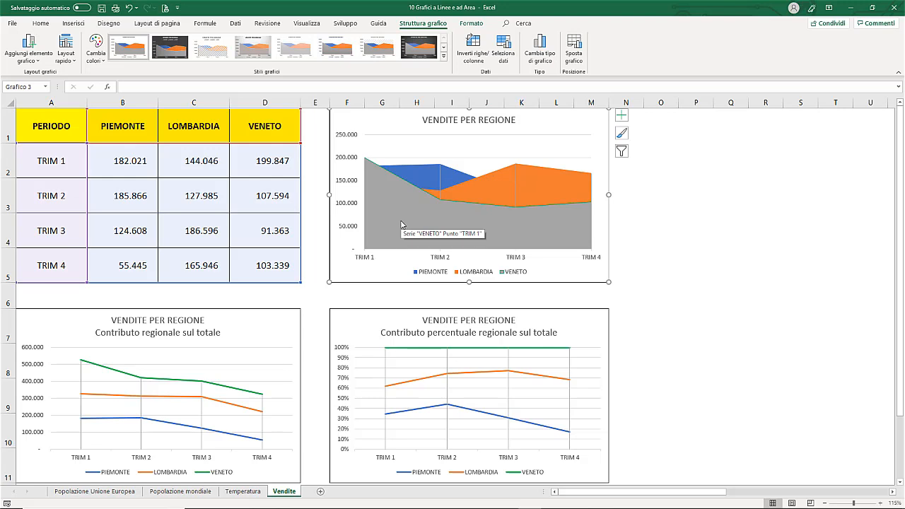
{"action": "left_click", "coordinate": [129, 8]}
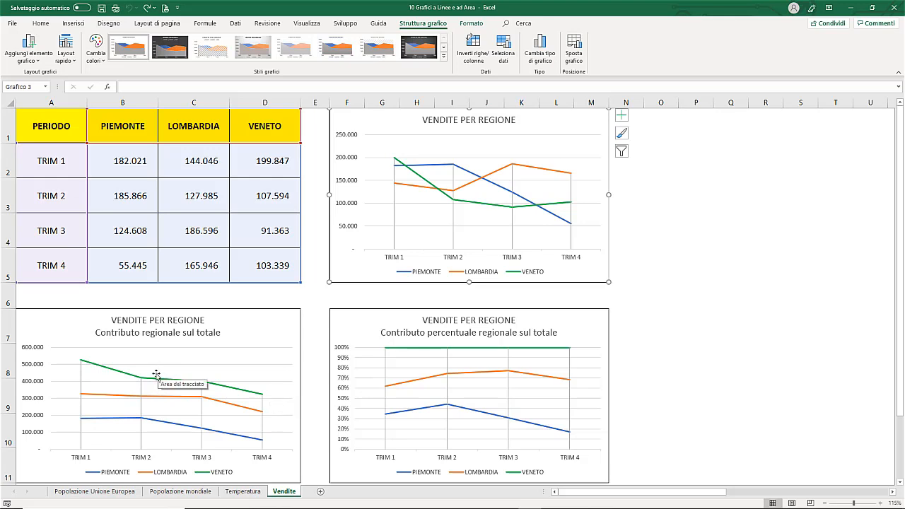
Change the "Contributo regionale sul totale" chart to a stacked area chart.
{"action": "left_click", "coordinate": [85, 373]}
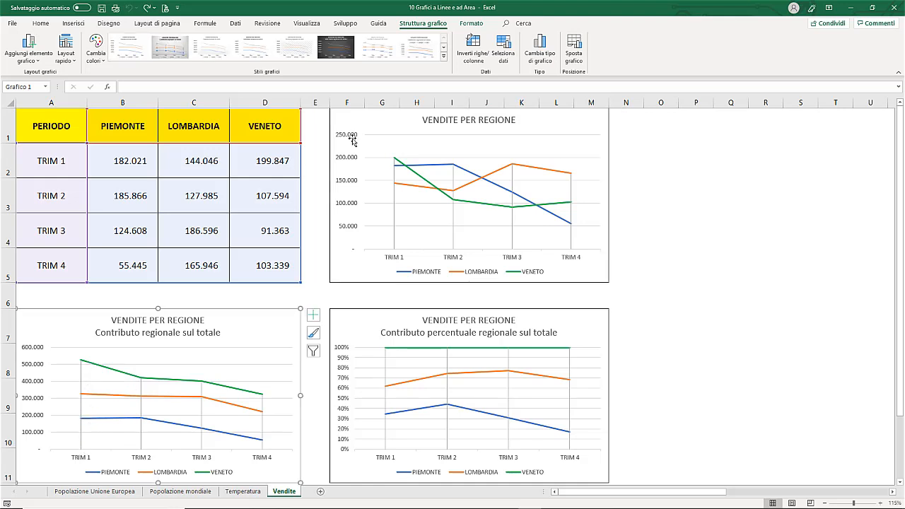
{"action": "left_click", "coordinate": [534, 55]}
{"action": "left_click", "coordinate": [344, 220]}
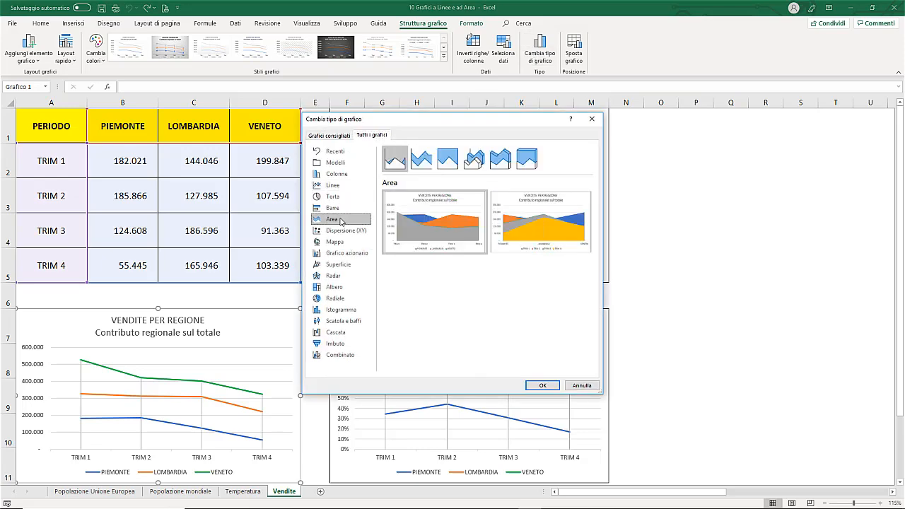
{"action": "left_click", "coordinate": [422, 165]}
{"action": "left_click", "coordinate": [542, 385]}
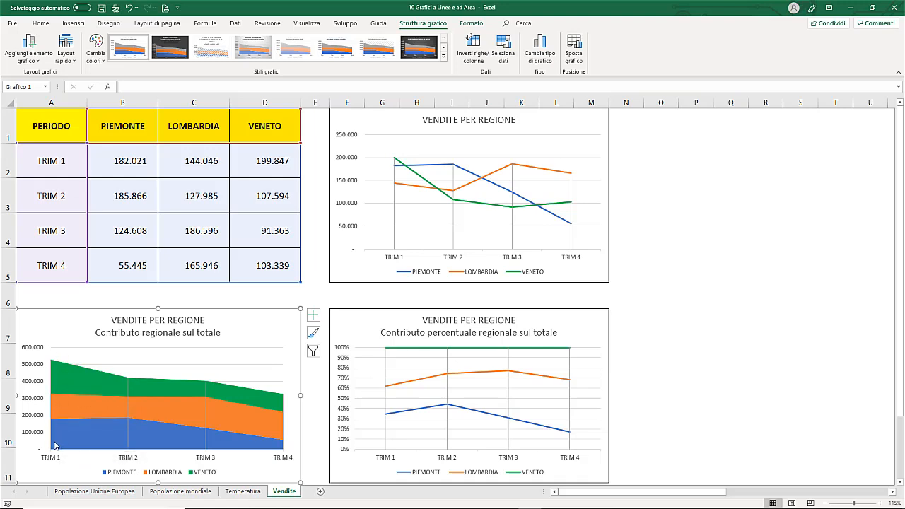
Change the "Contributo percentuale regionale sul totale" chart to a 100% stacked area chart and deselect it.
{"action": "left_click", "coordinate": [357, 323]}
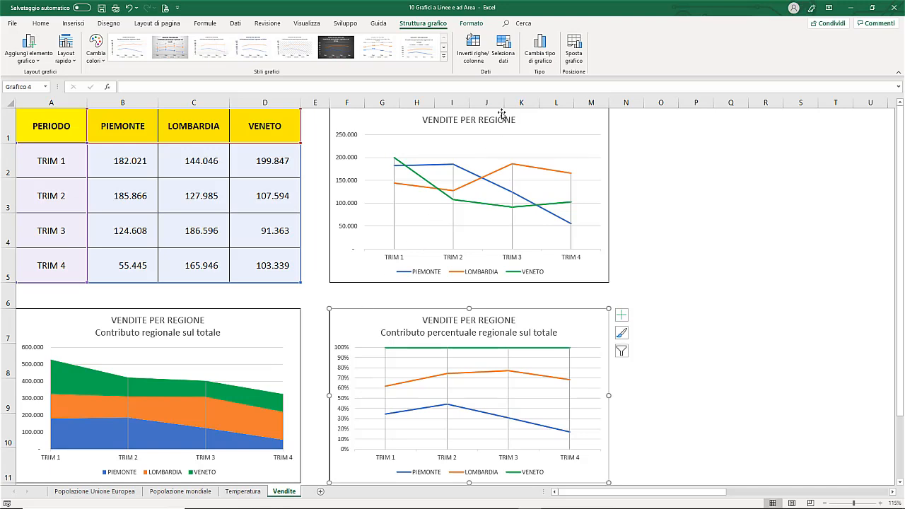
{"action": "left_click", "coordinate": [550, 50]}
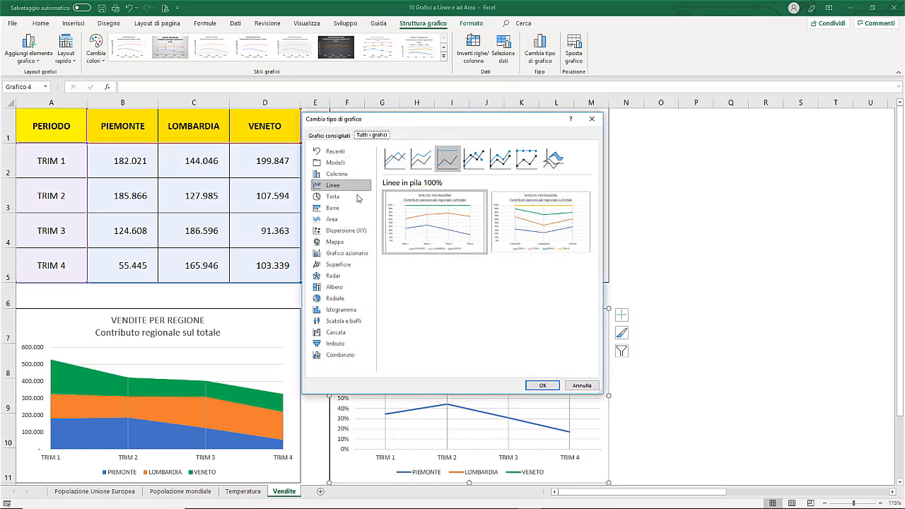
{"action": "left_click", "coordinate": [330, 220]}
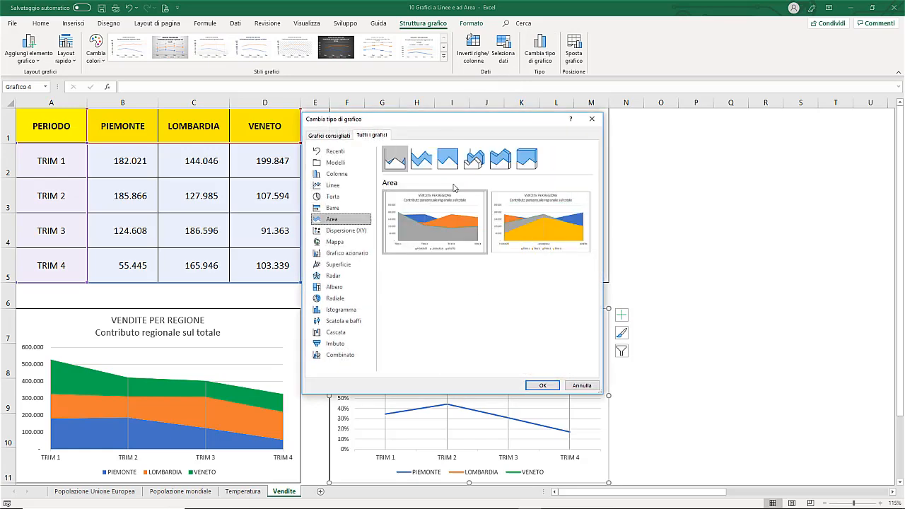
{"action": "left_click", "coordinate": [447, 161]}
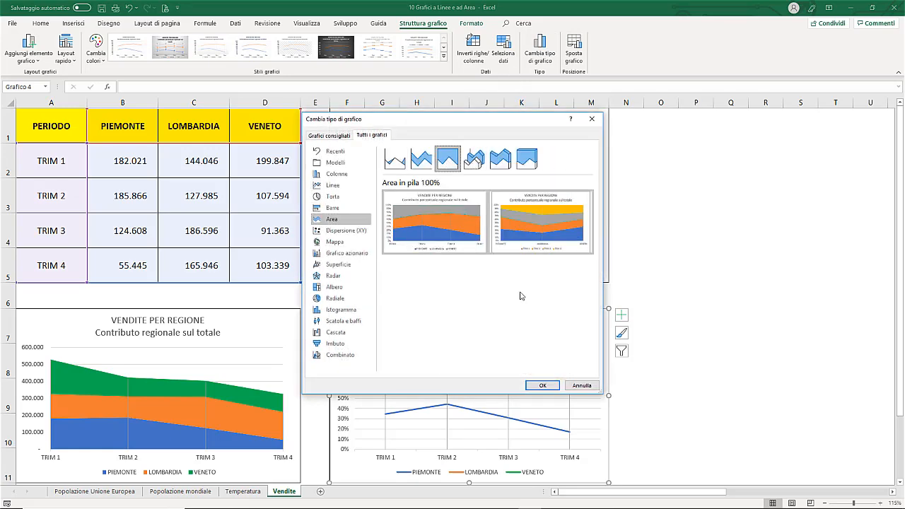
{"action": "left_click", "coordinate": [541, 385]}
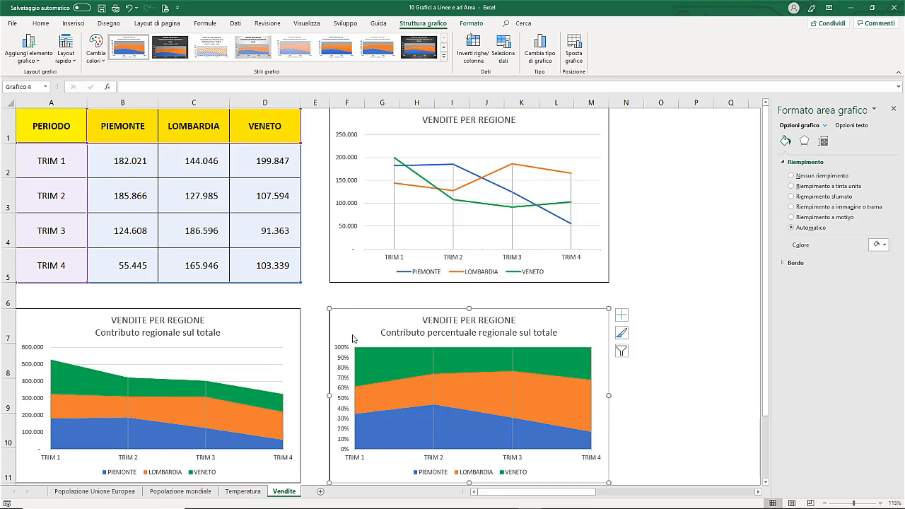
{"action": "left_click", "coordinate": [53, 126]}
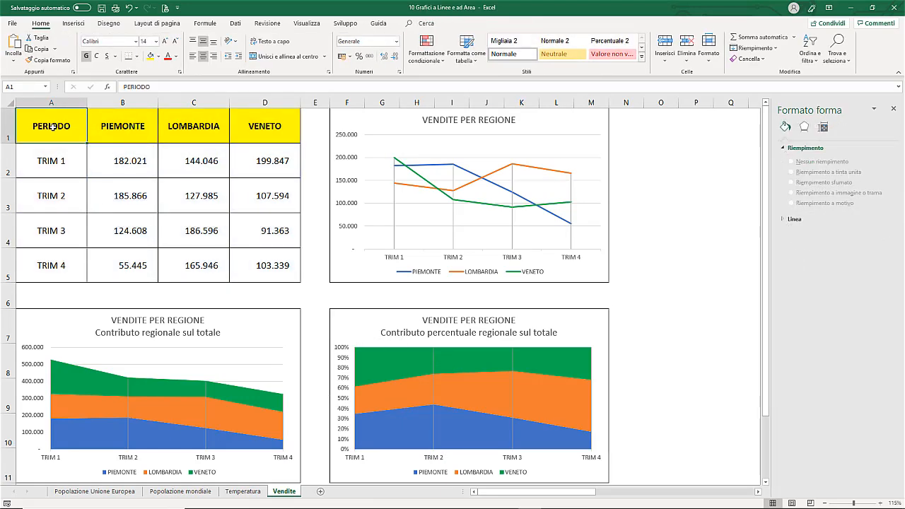